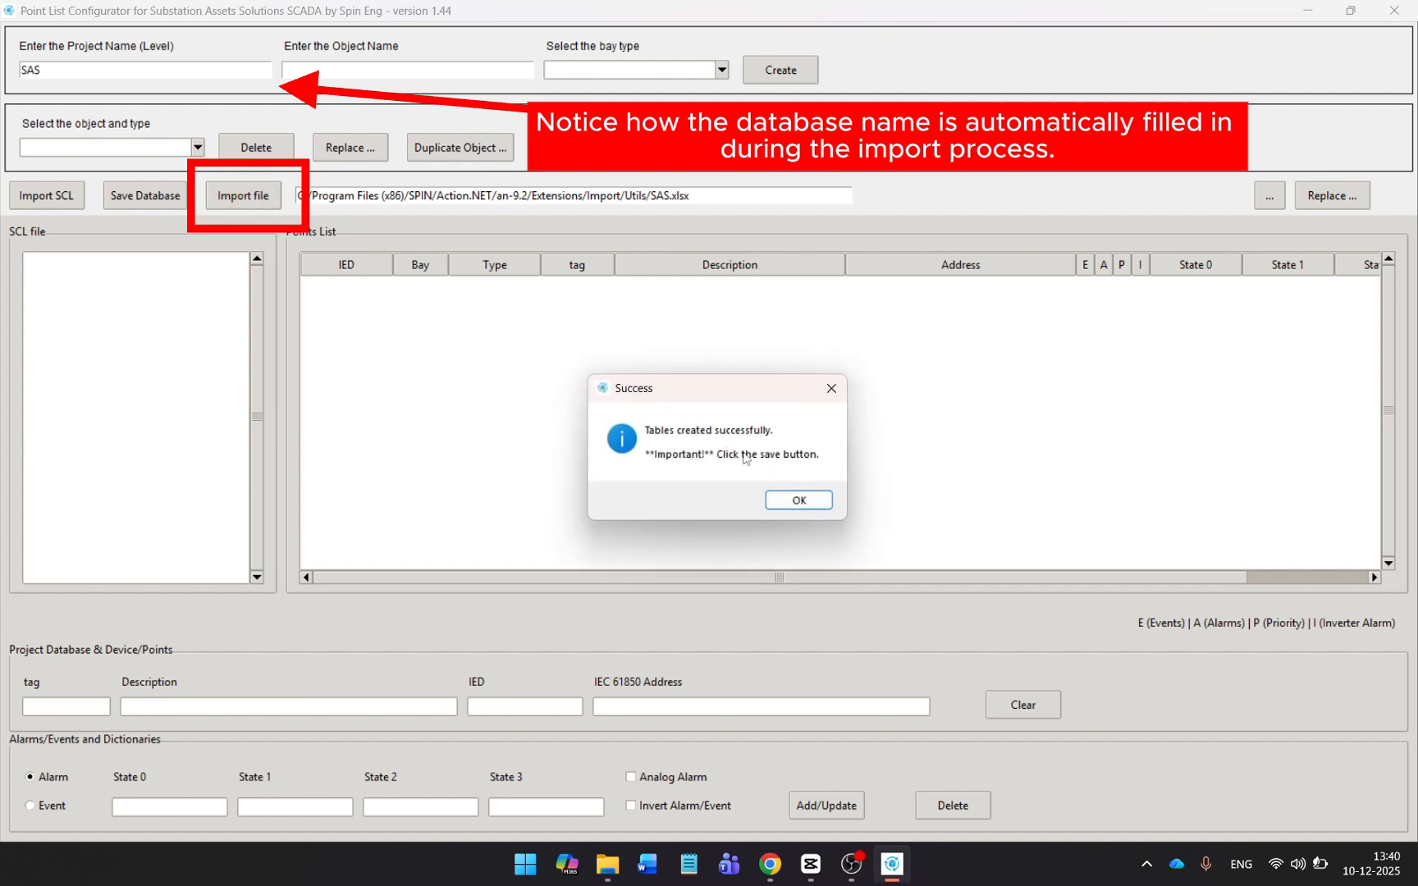
- Dismiss the table-creation message and load the points of object BAY201_XXXX
left_click(789, 500)
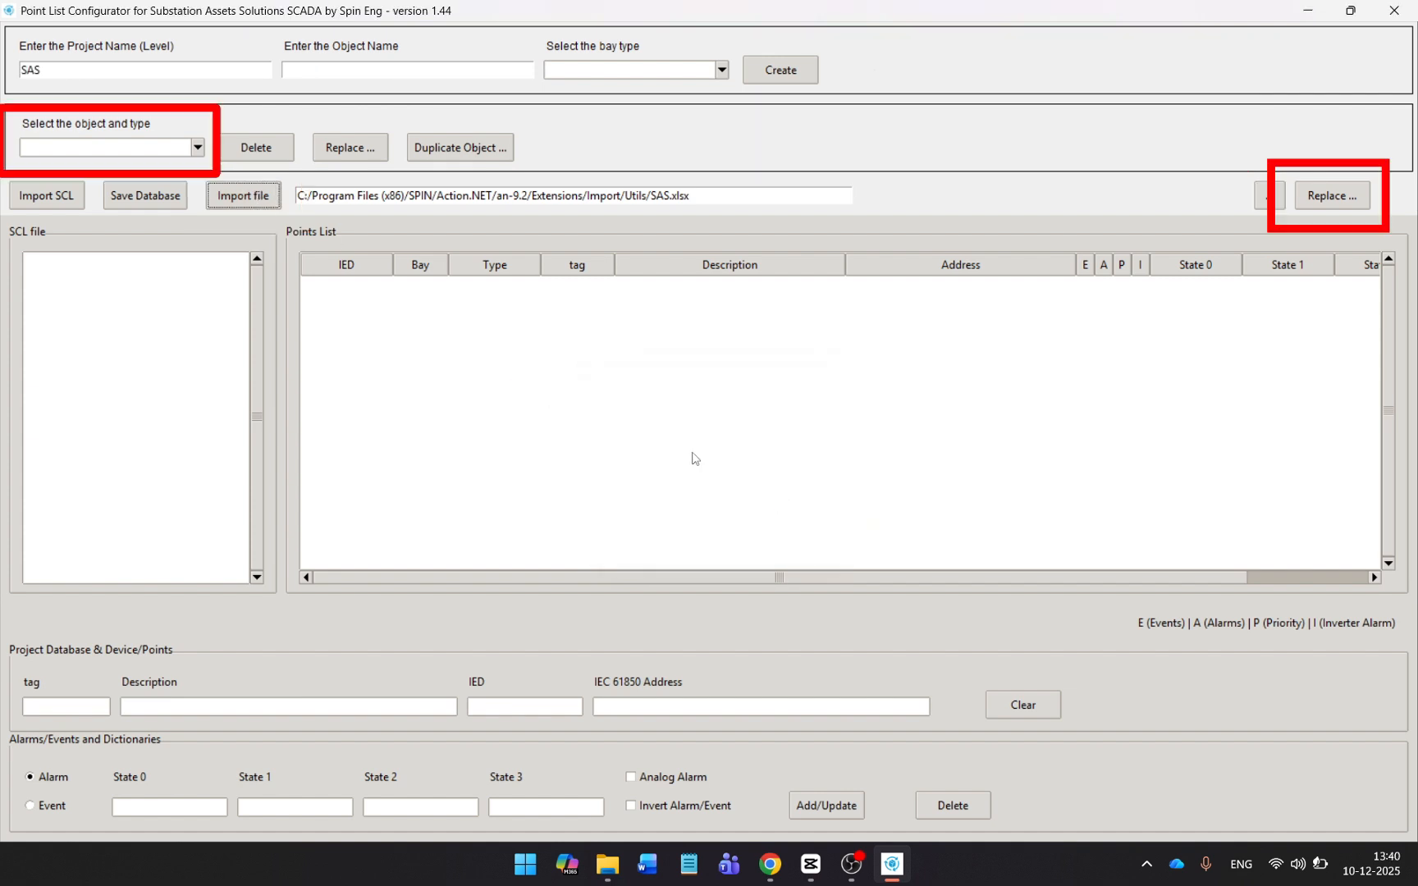
left_click(198, 147)
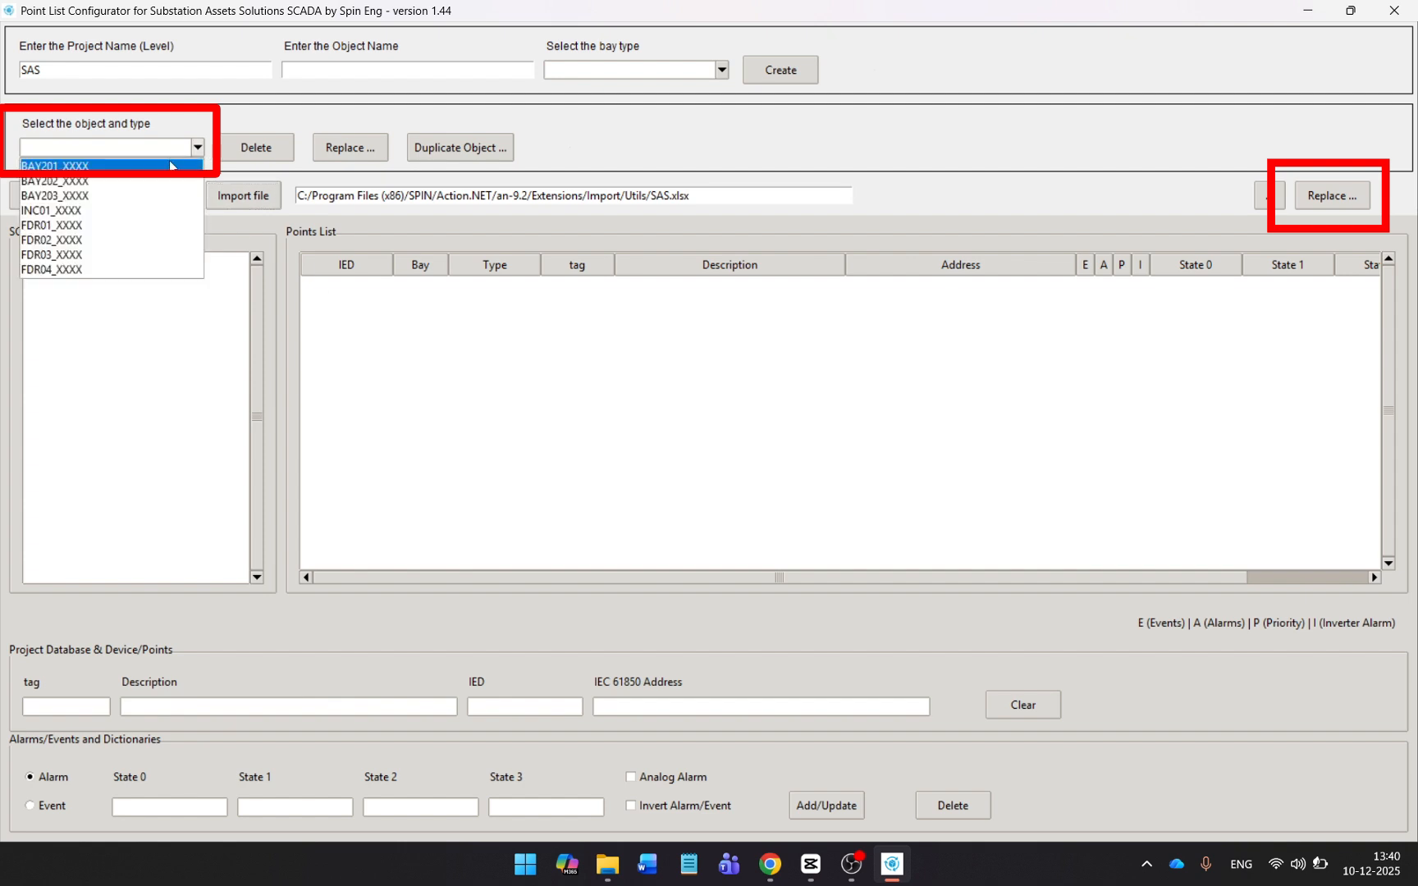
left_click(173, 166)
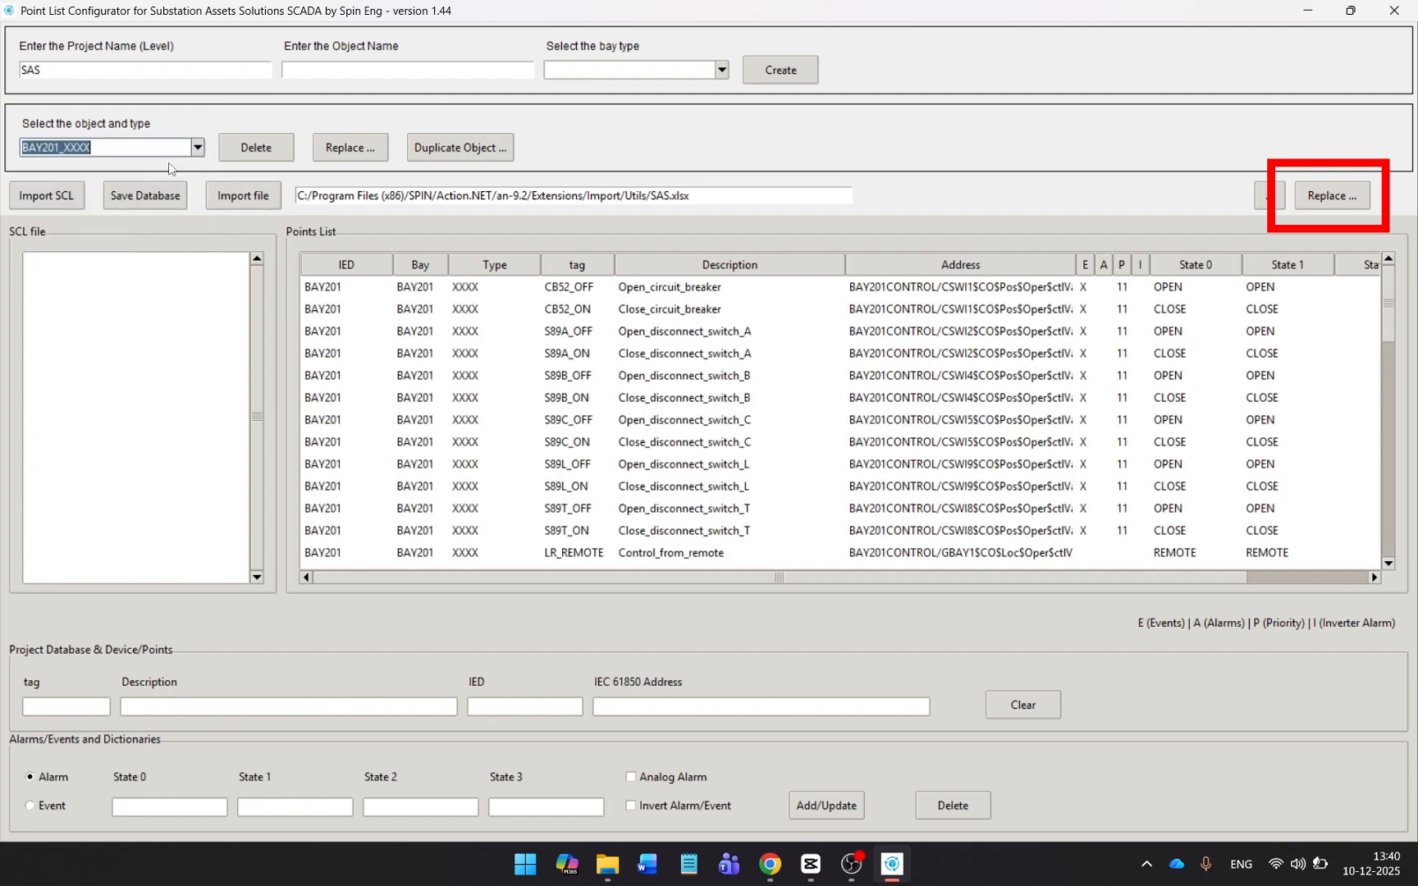
left_click(1311, 202)
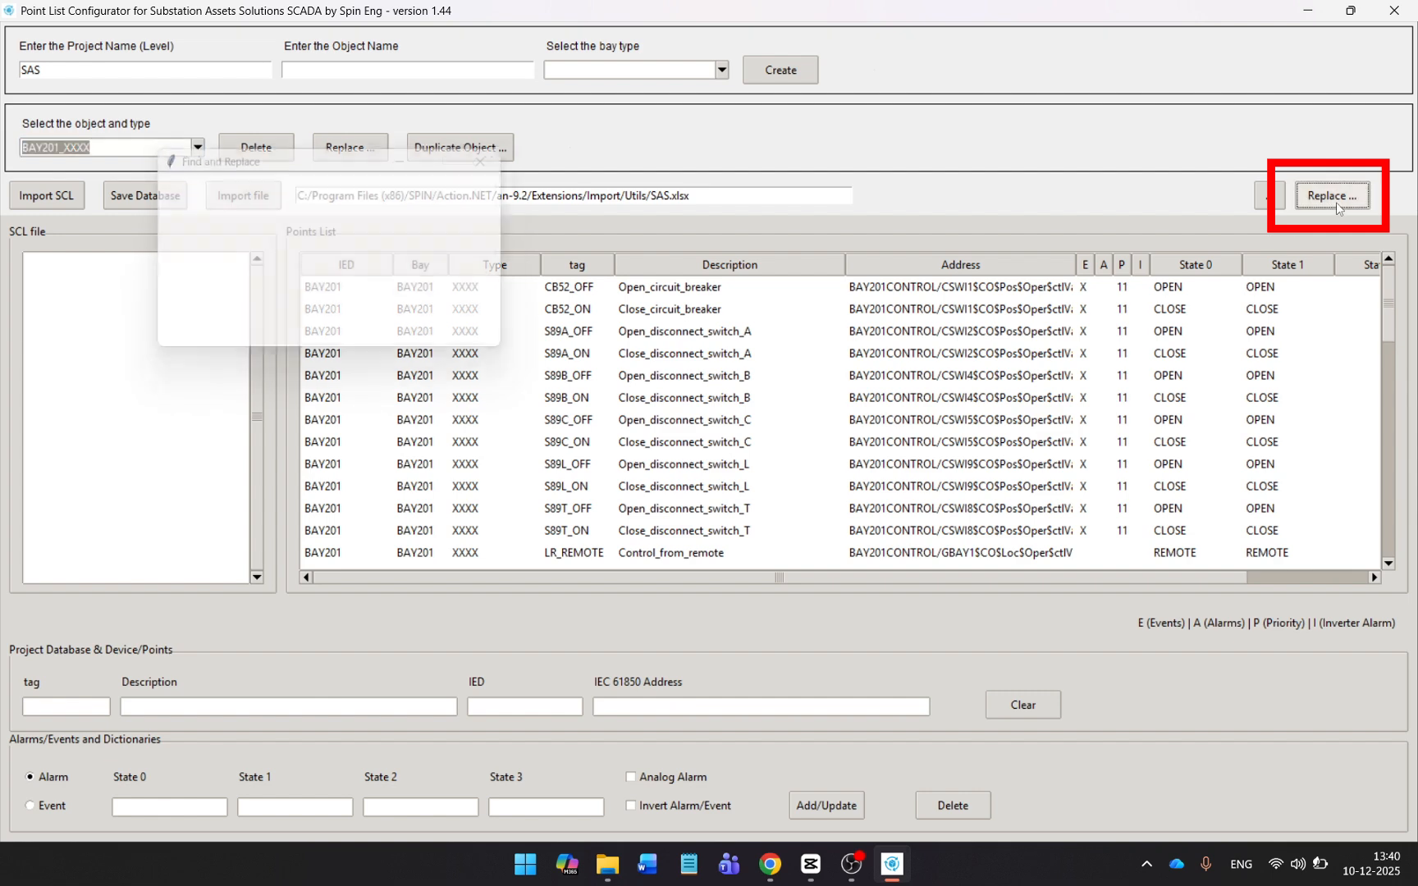
left_click(347, 202)
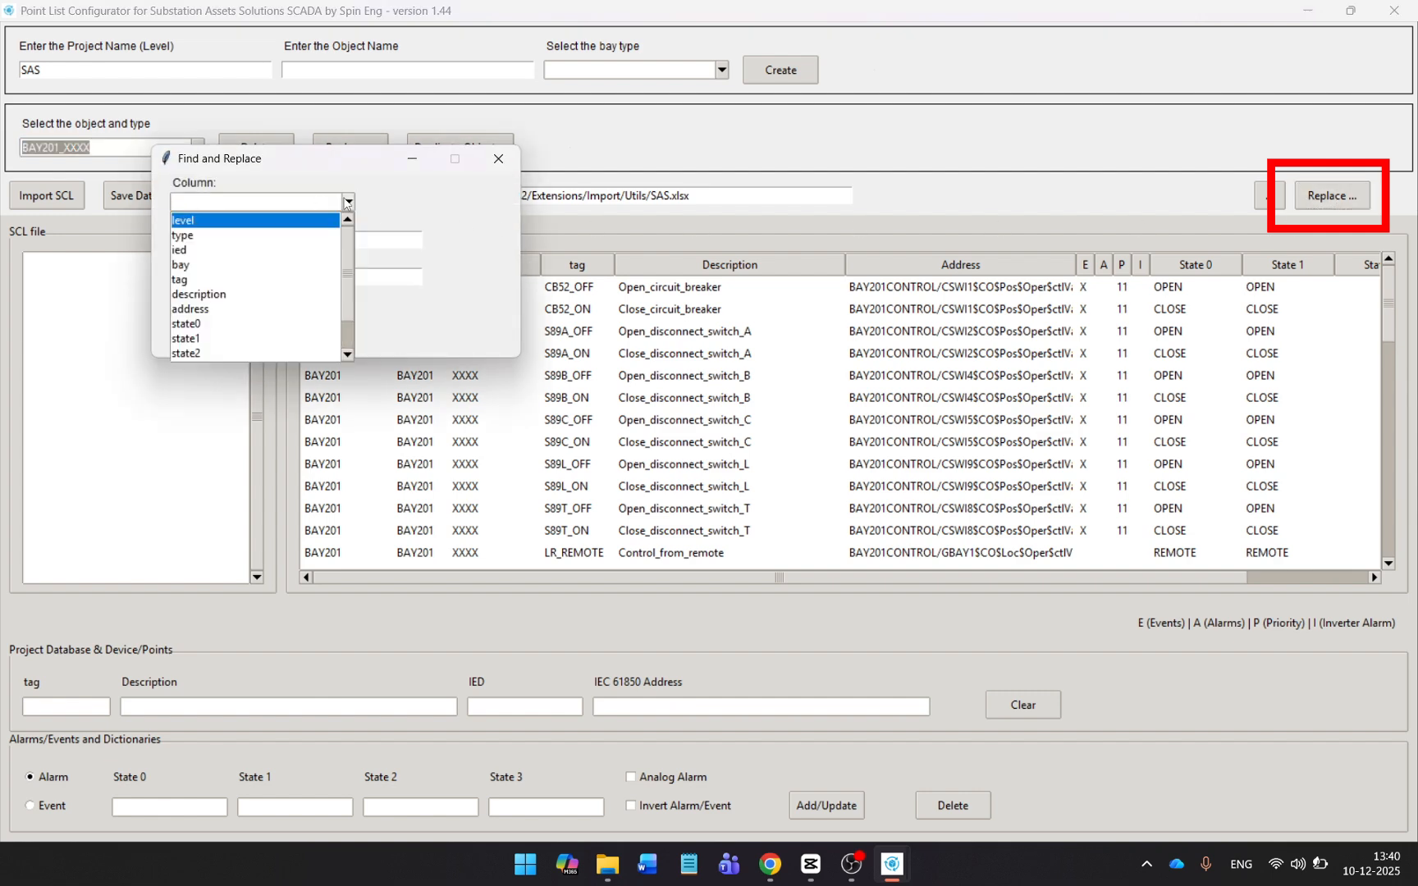
left_click(261, 237)
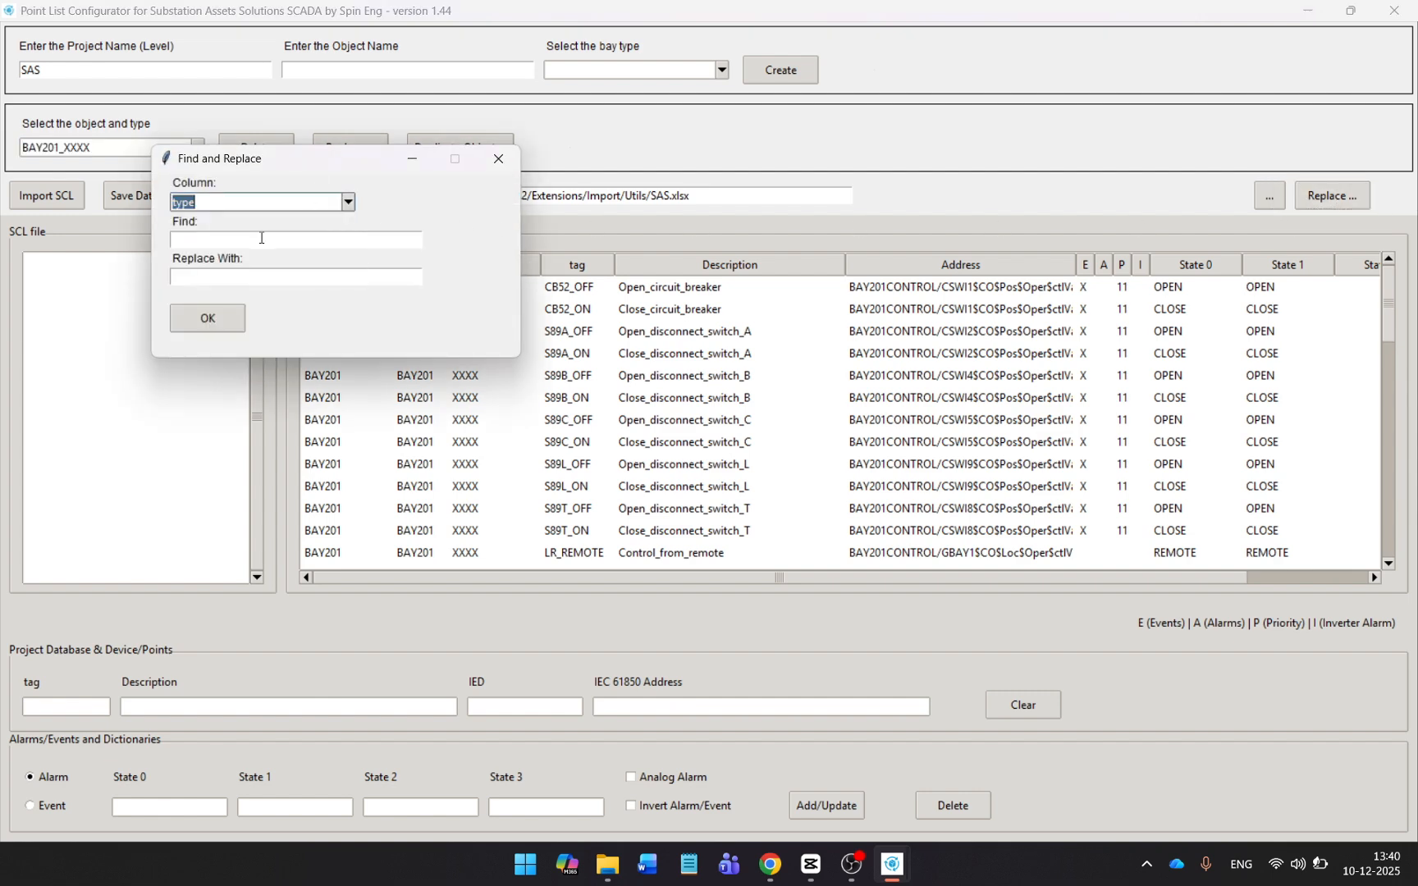
left_click(261, 238)
type("XXXX")
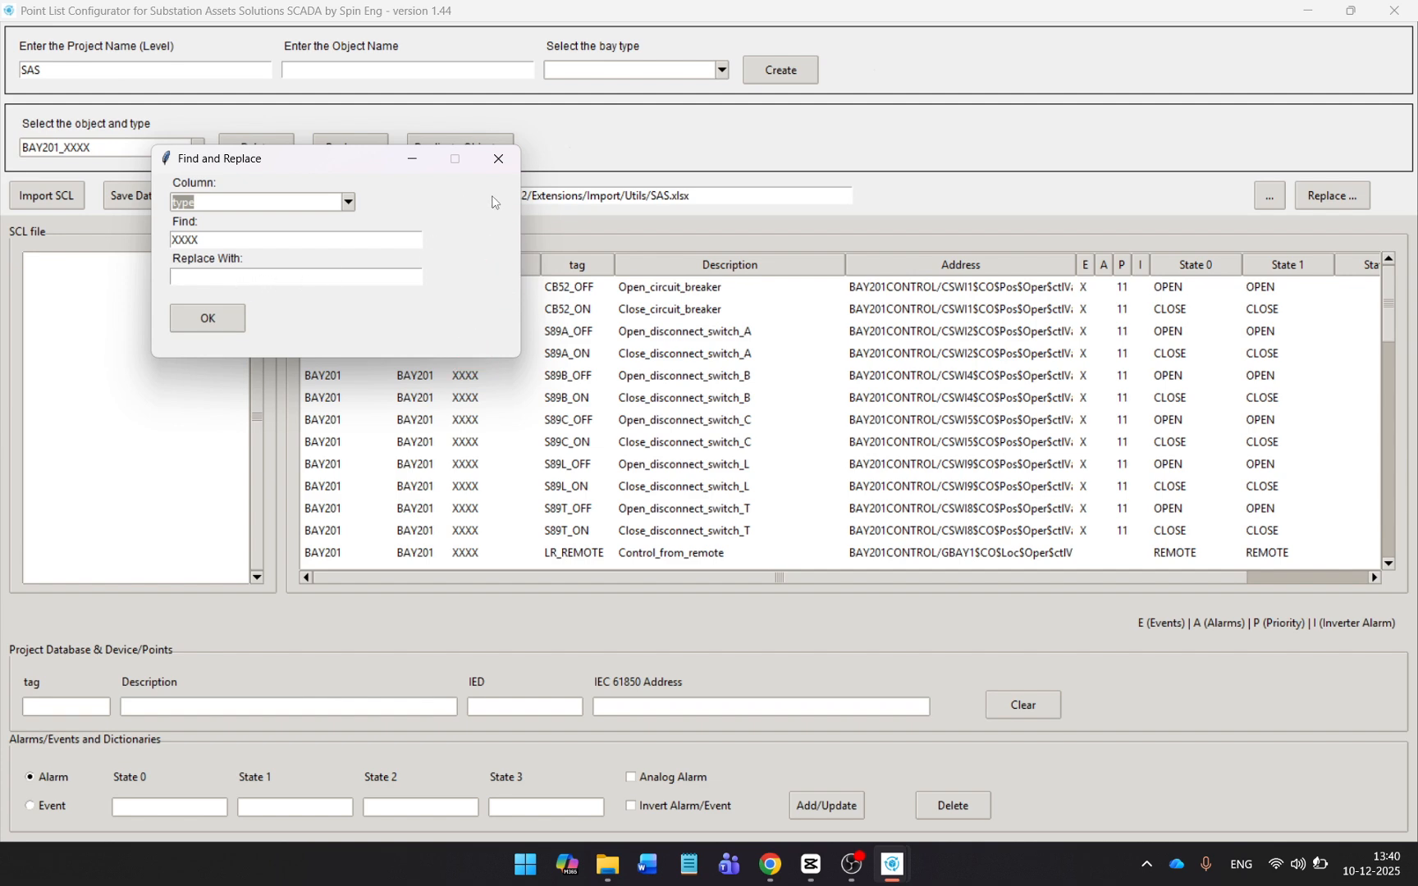
left_click(498, 158)
left_click(721, 72)
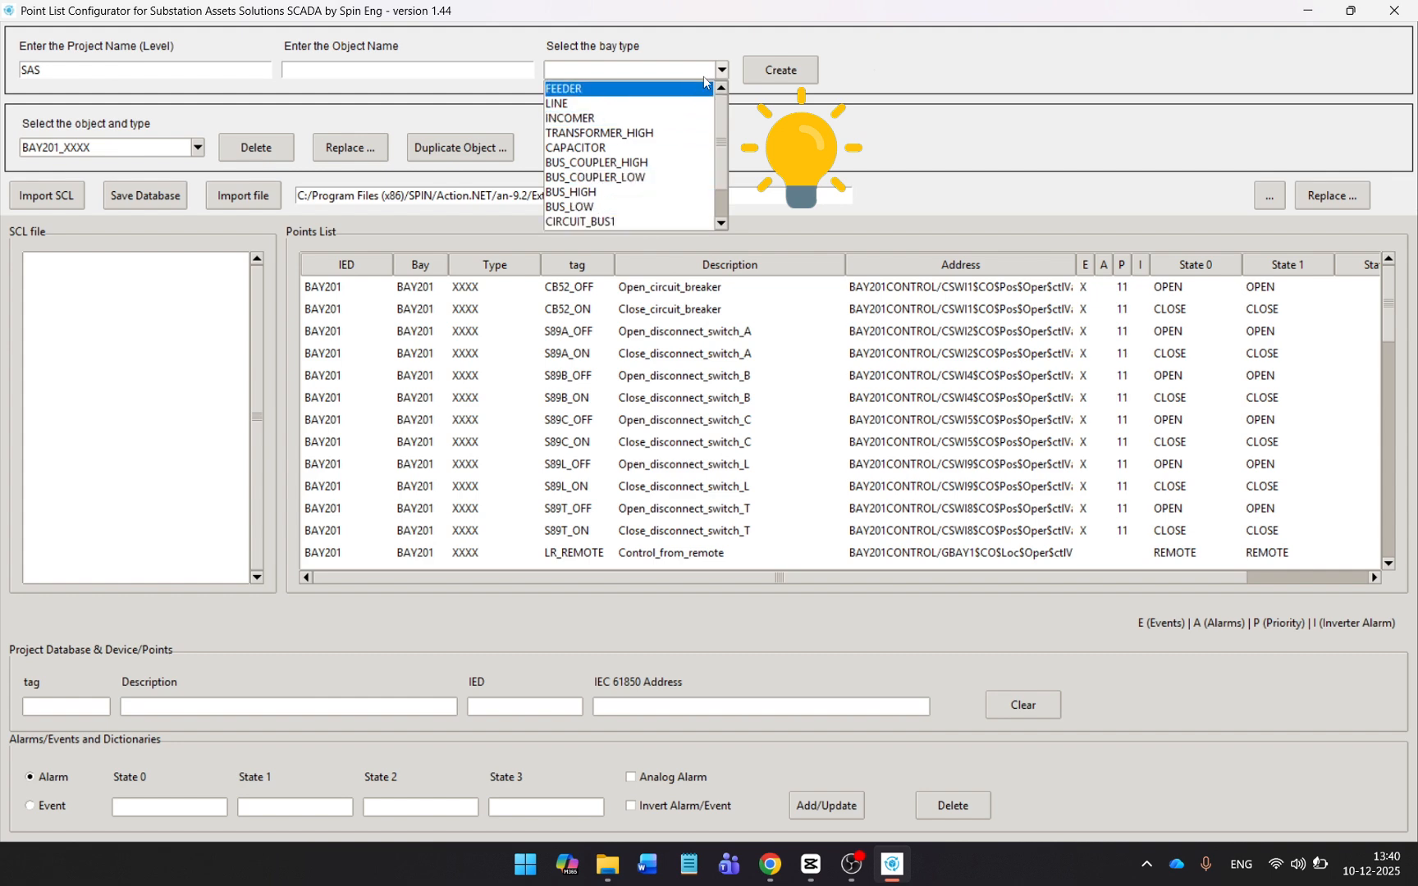
left_click(720, 72)
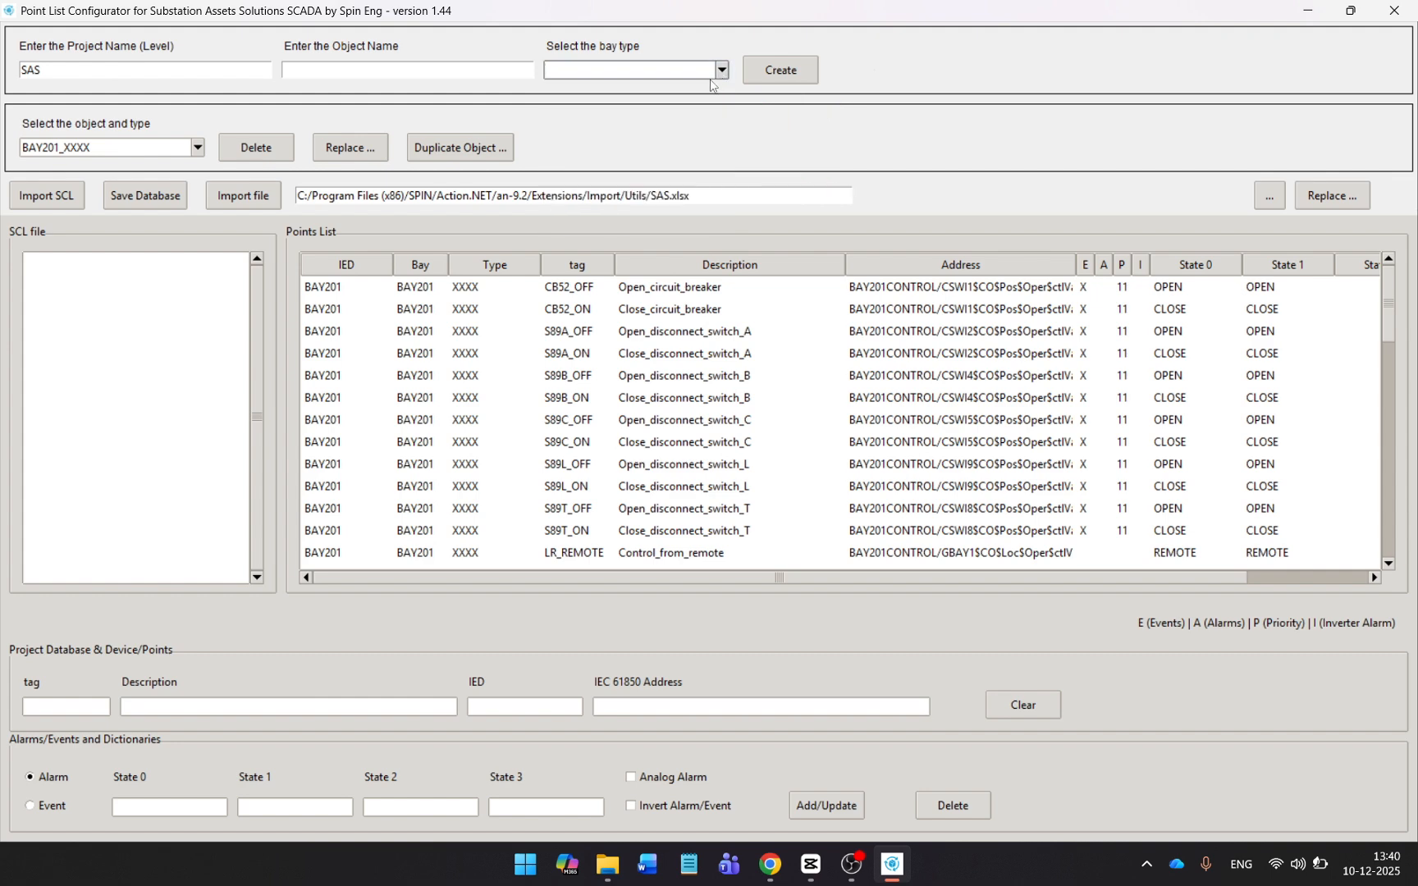
- Replace XXXX with LINE in the type column of the BAY201 points list and accept the replacement
left_click(1356, 198)
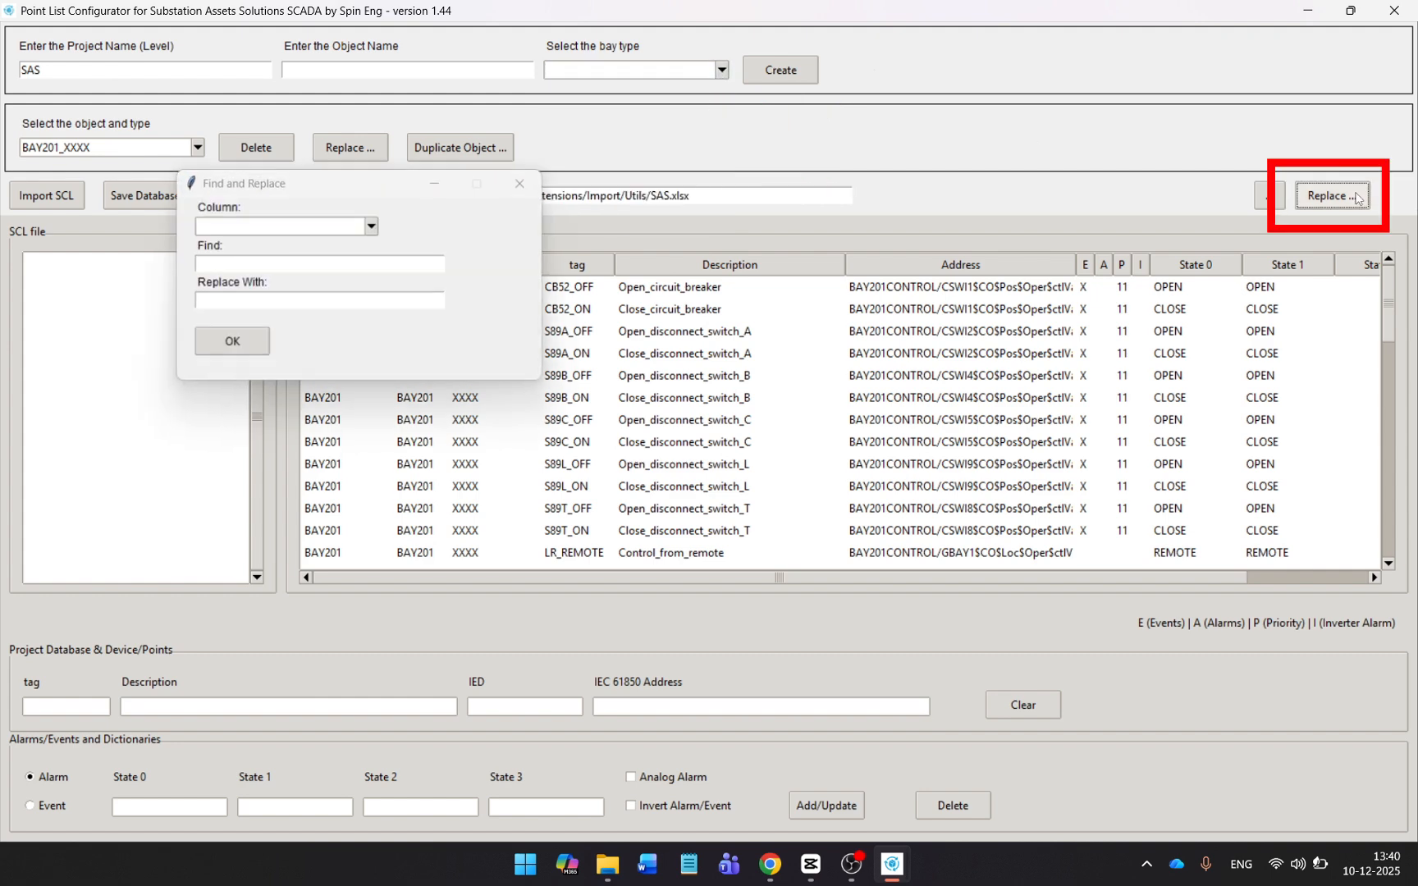
left_click(373, 226)
left_click(339, 241)
left_click(324, 265)
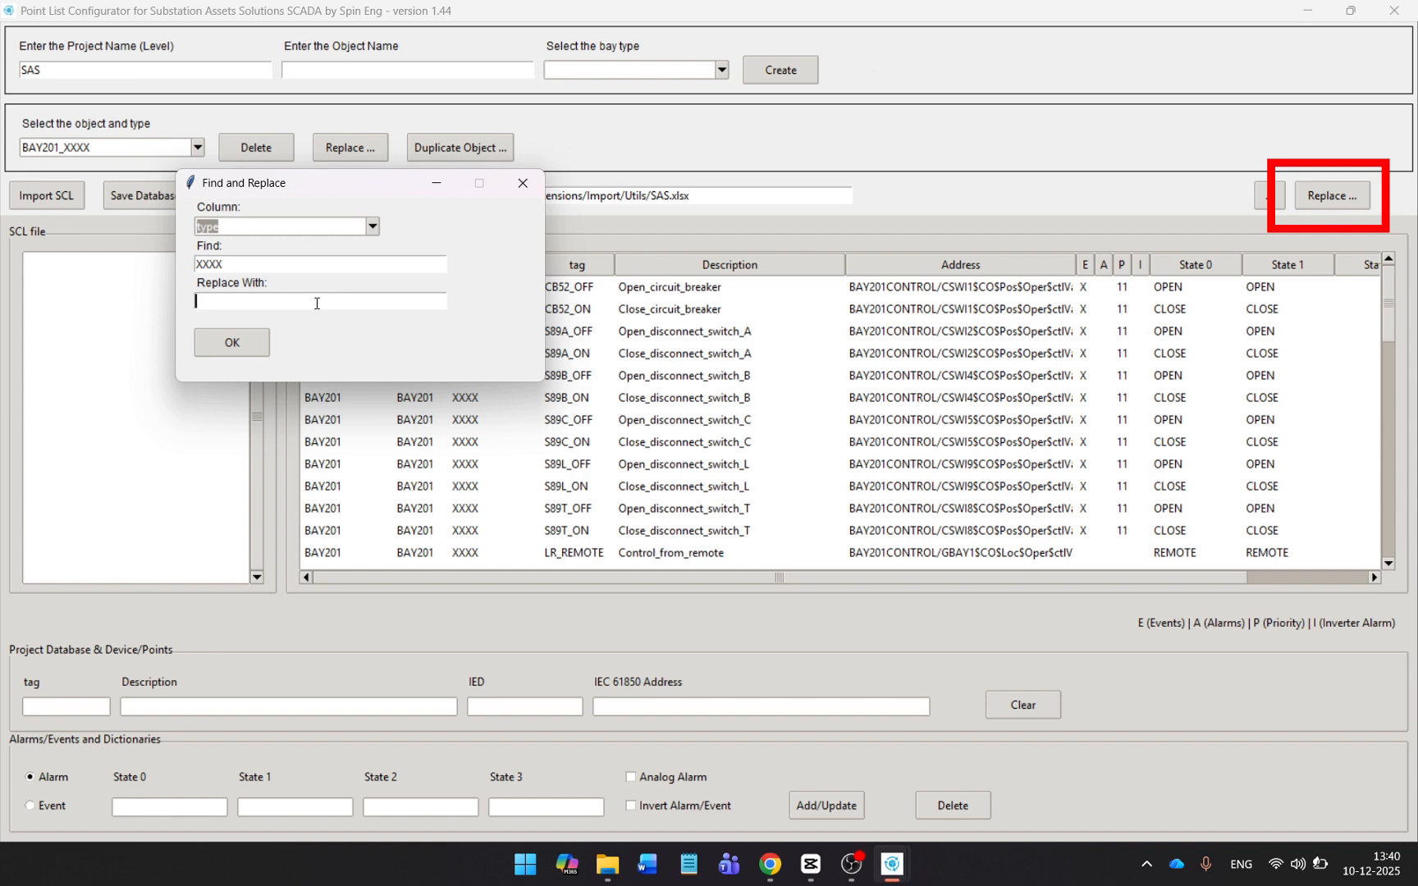
left_click(317, 302)
type("LINE")
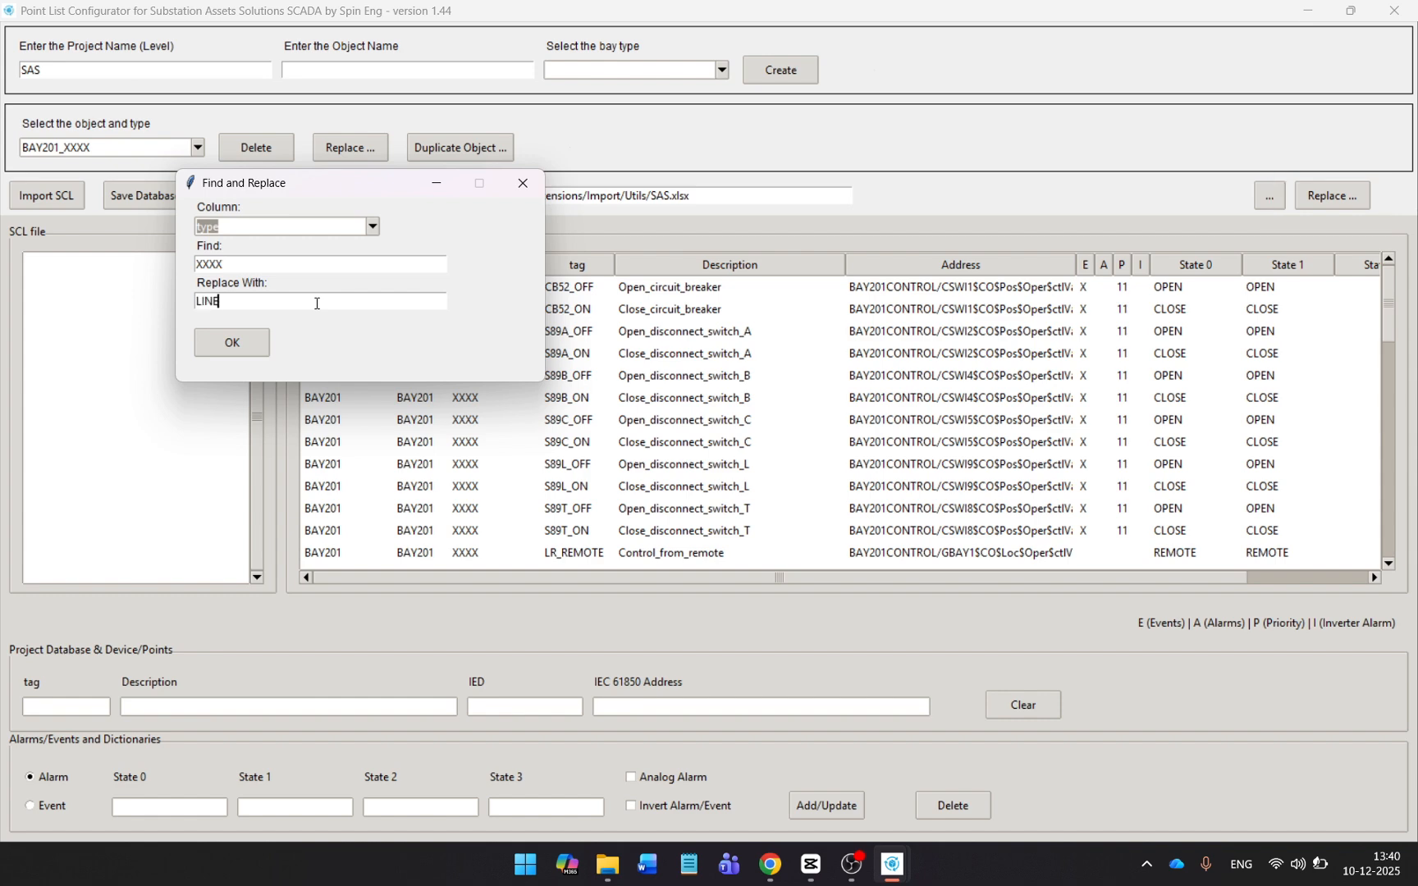
left_click(232, 343)
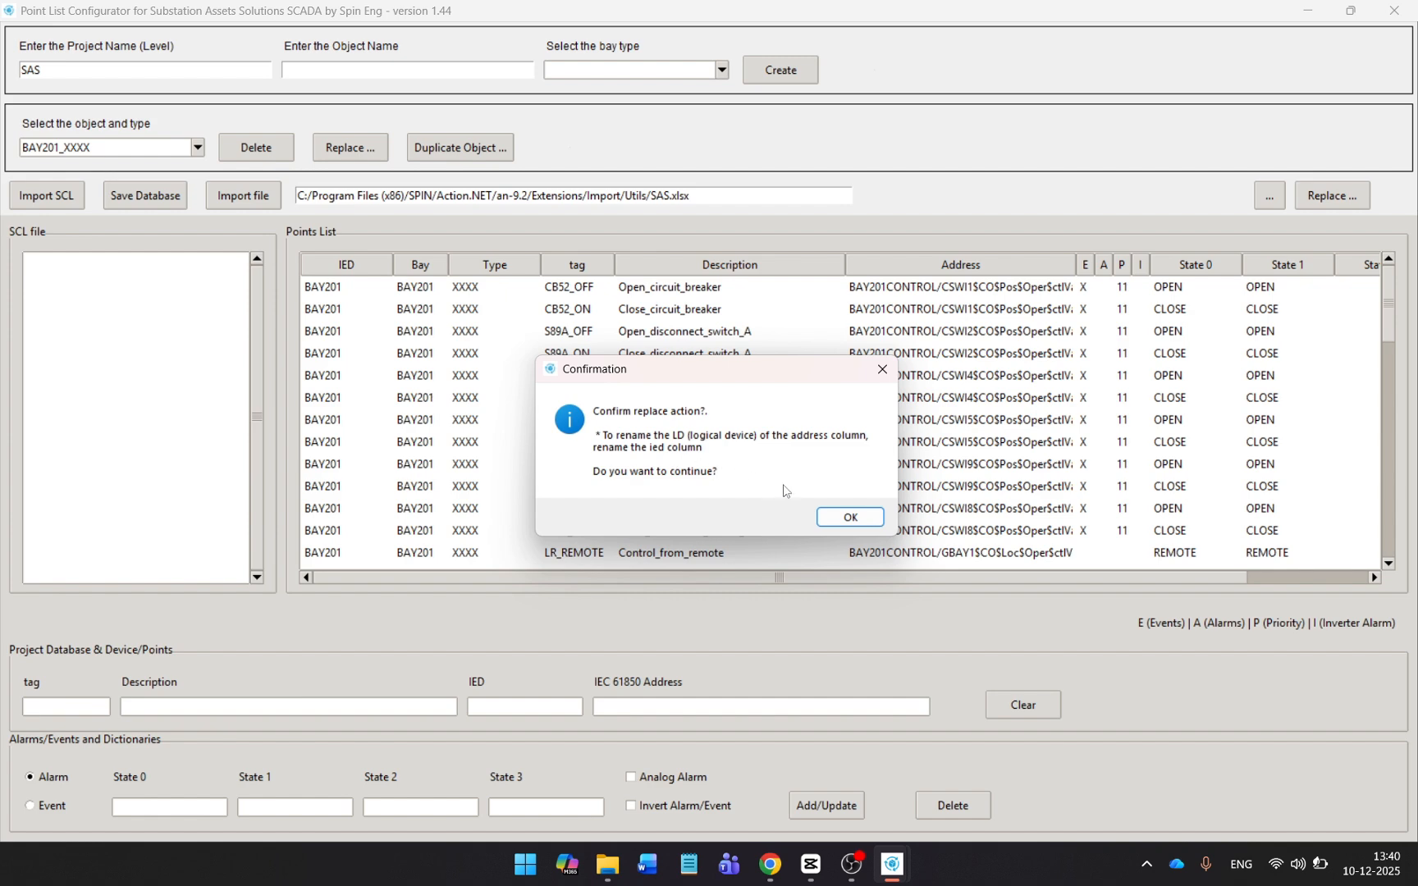
left_click(825, 517)
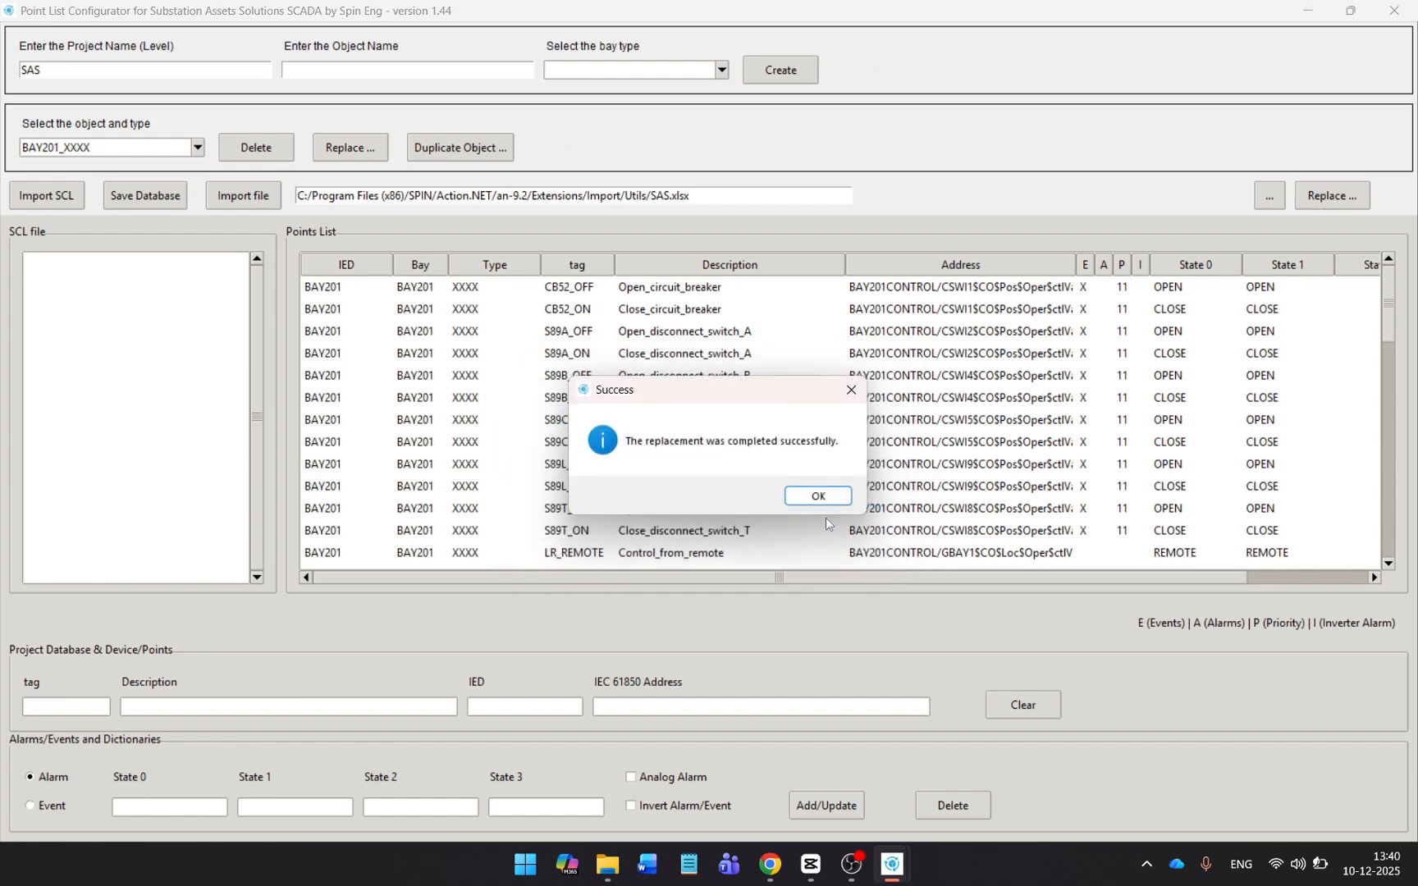
left_click(819, 496)
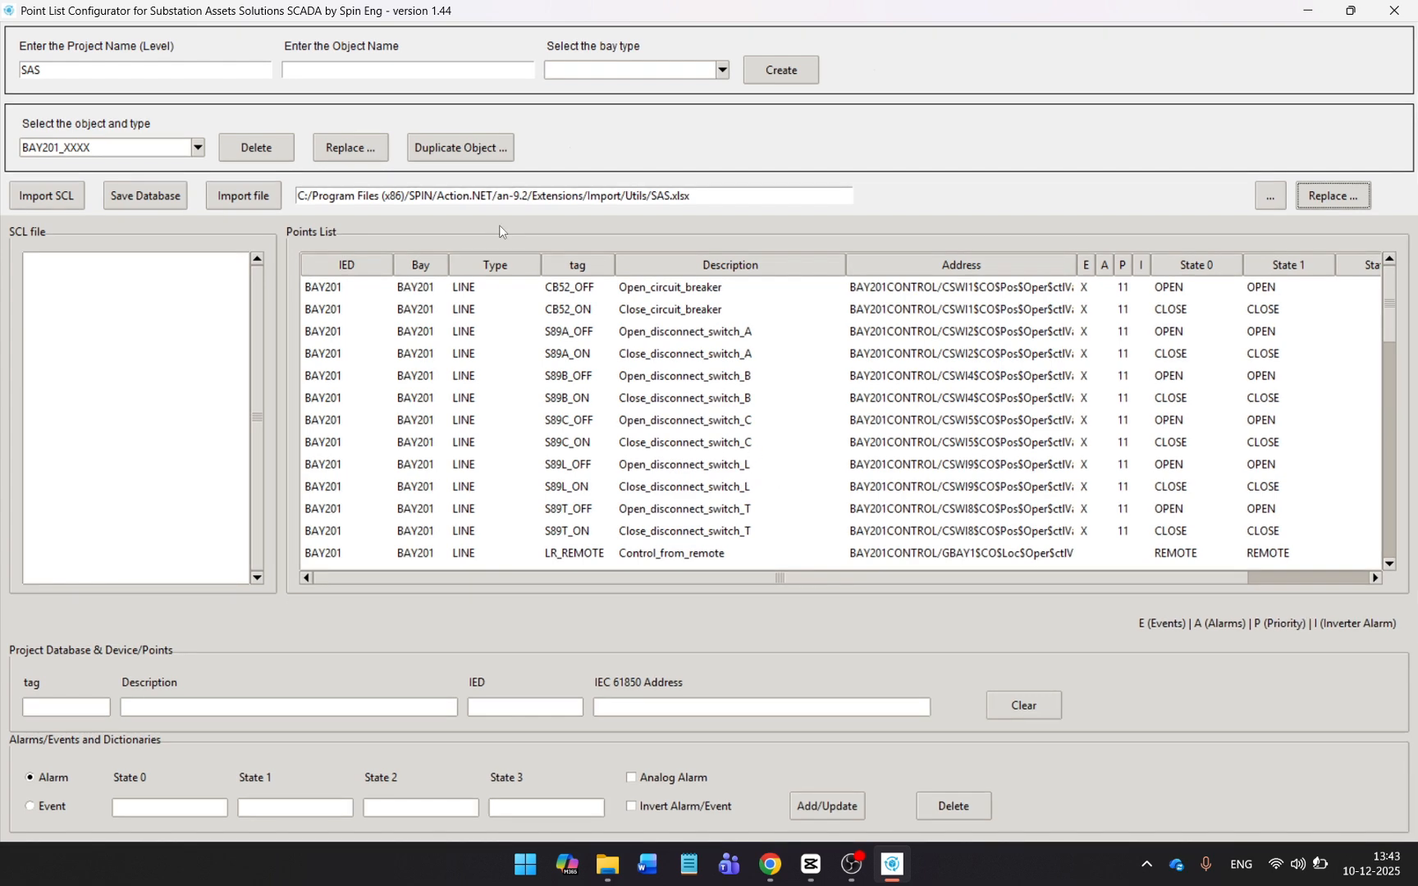
- Change the bay type of object BAY201_XXXX to LINE
left_click(371, 158)
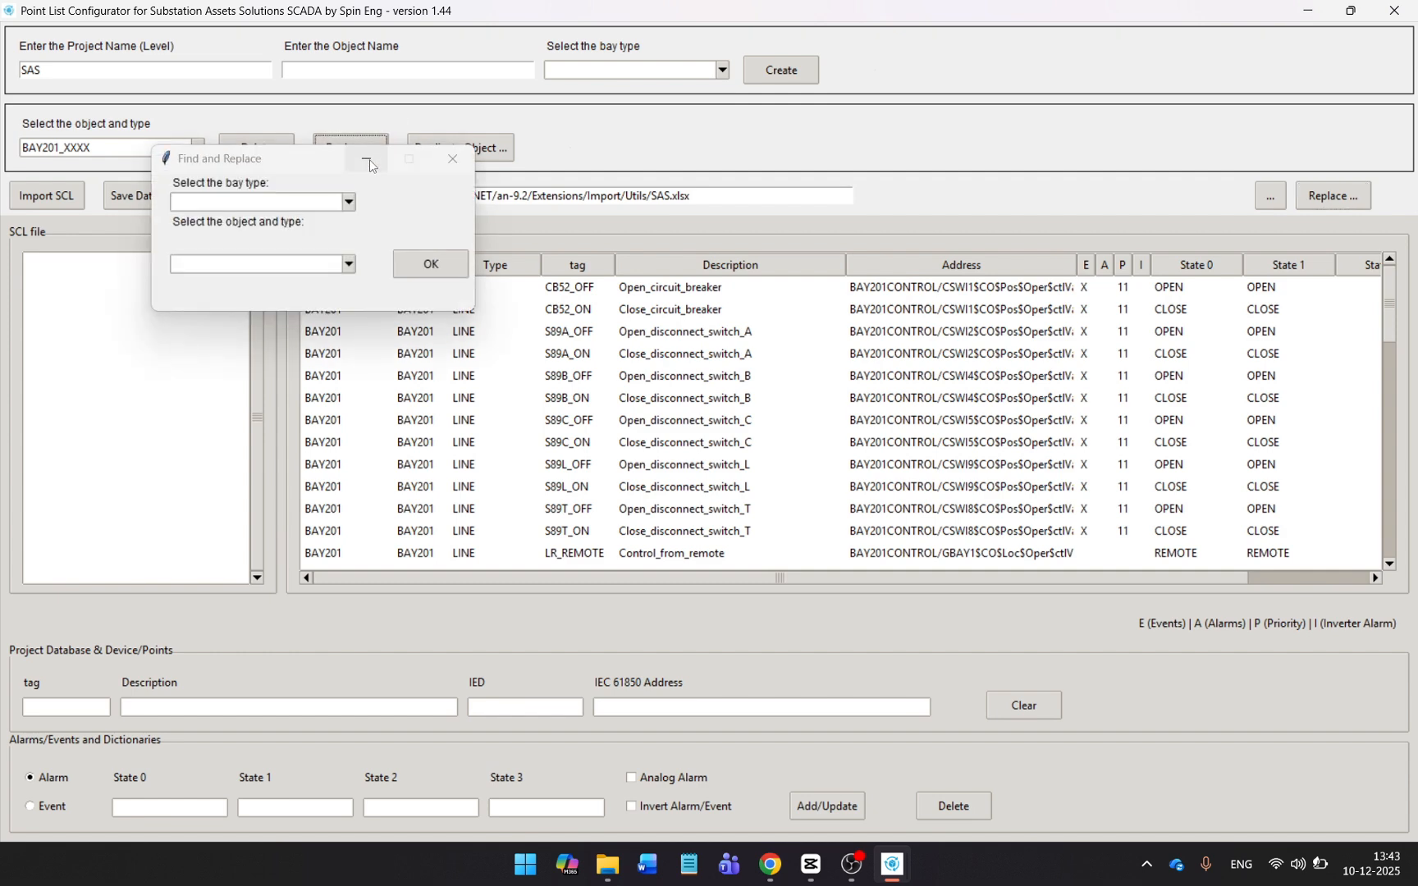
left_click(350, 202)
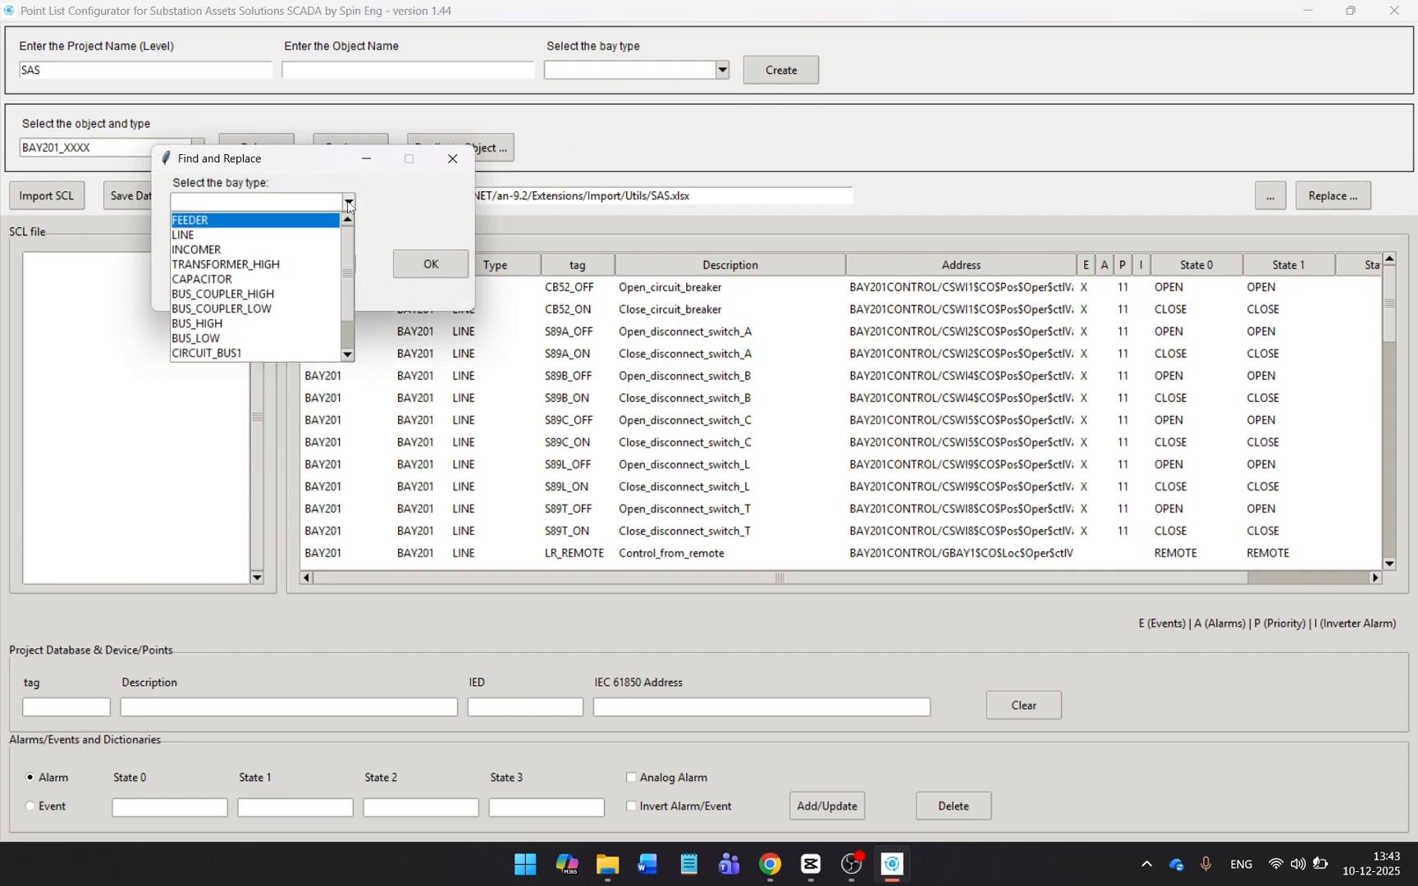
left_click(309, 236)
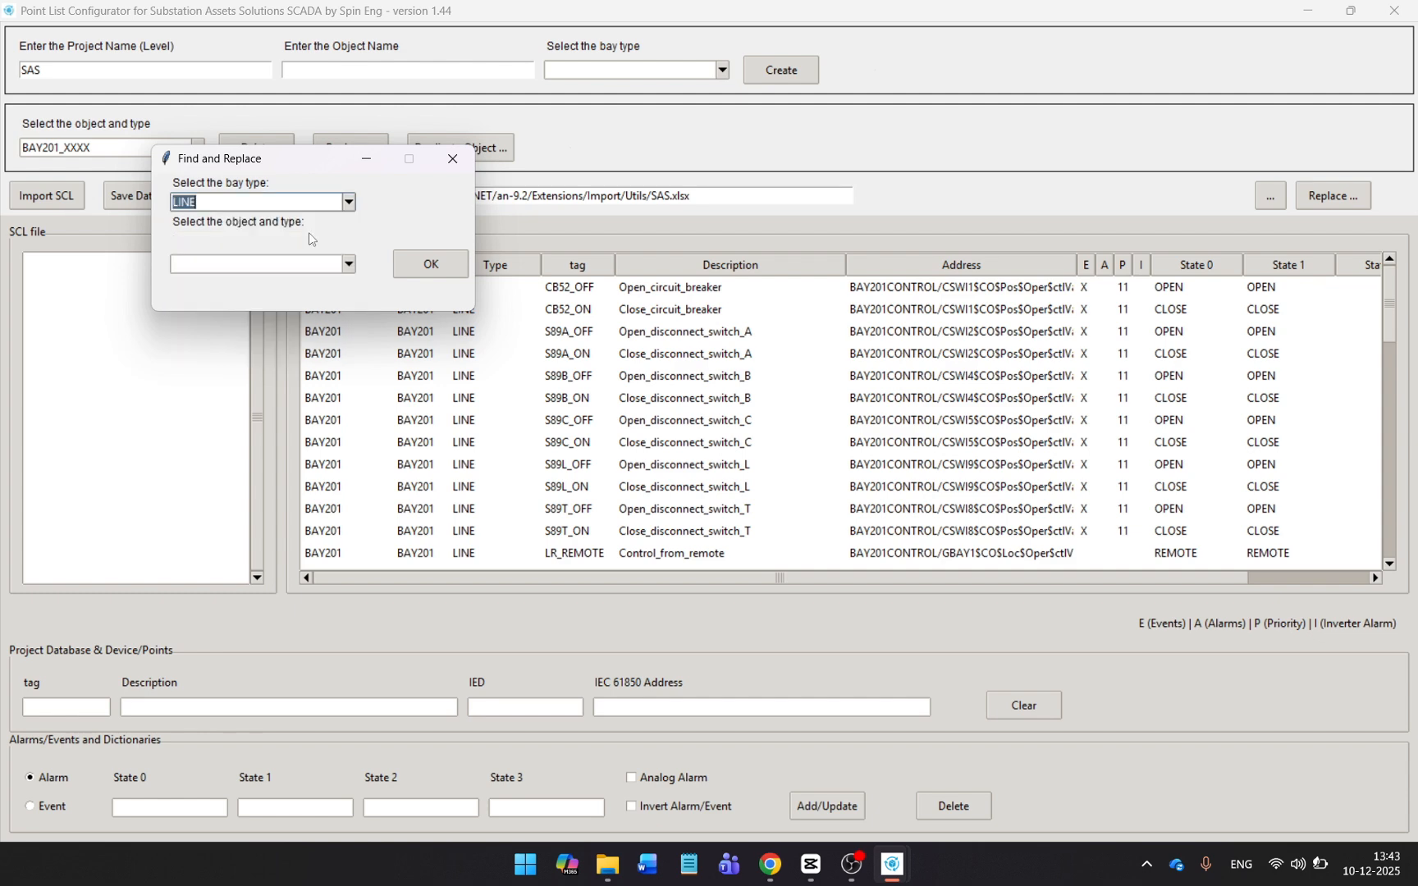
left_click(347, 264)
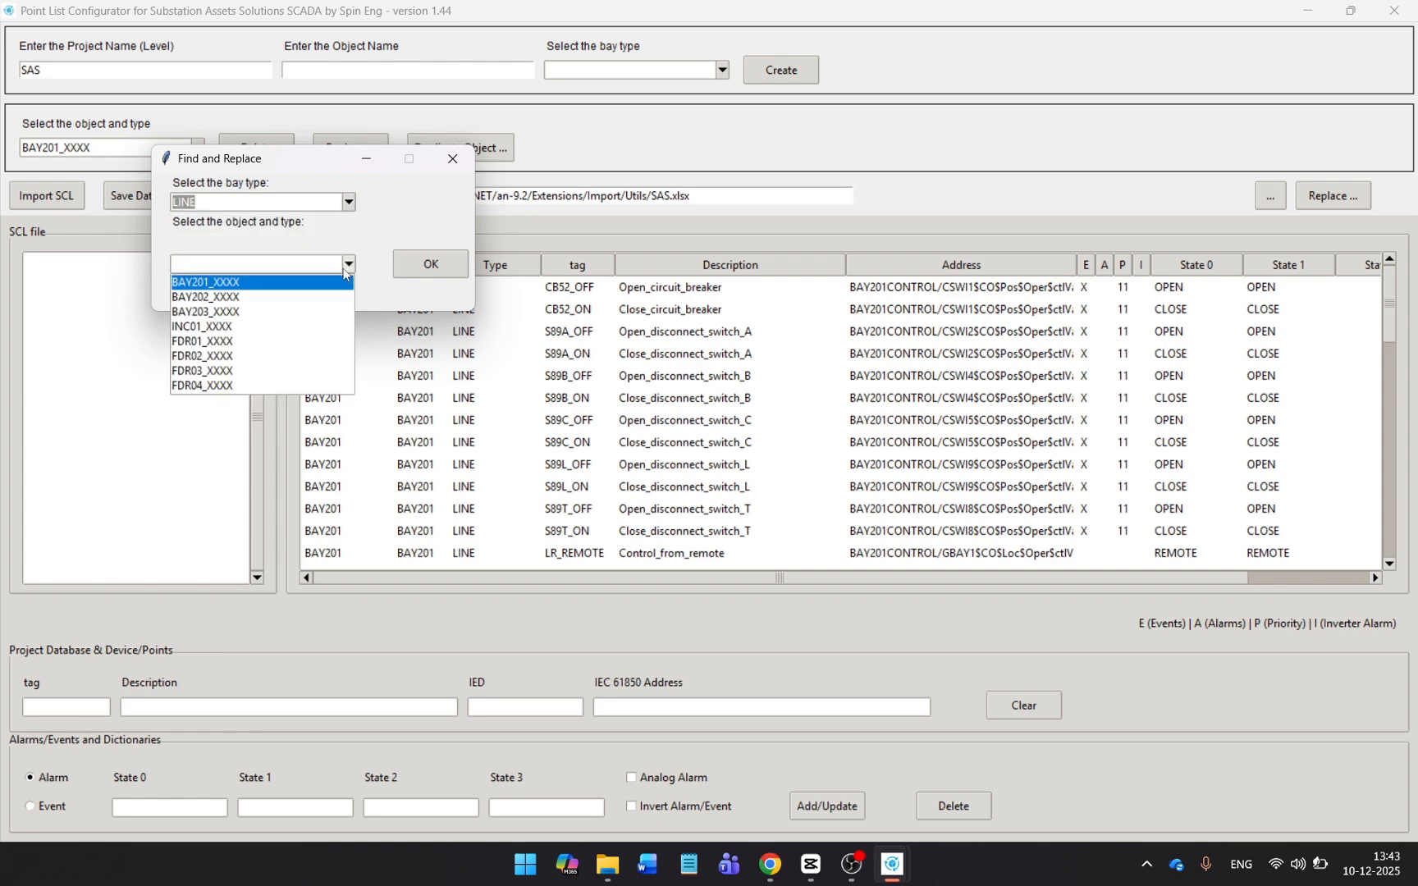
left_click(325, 282)
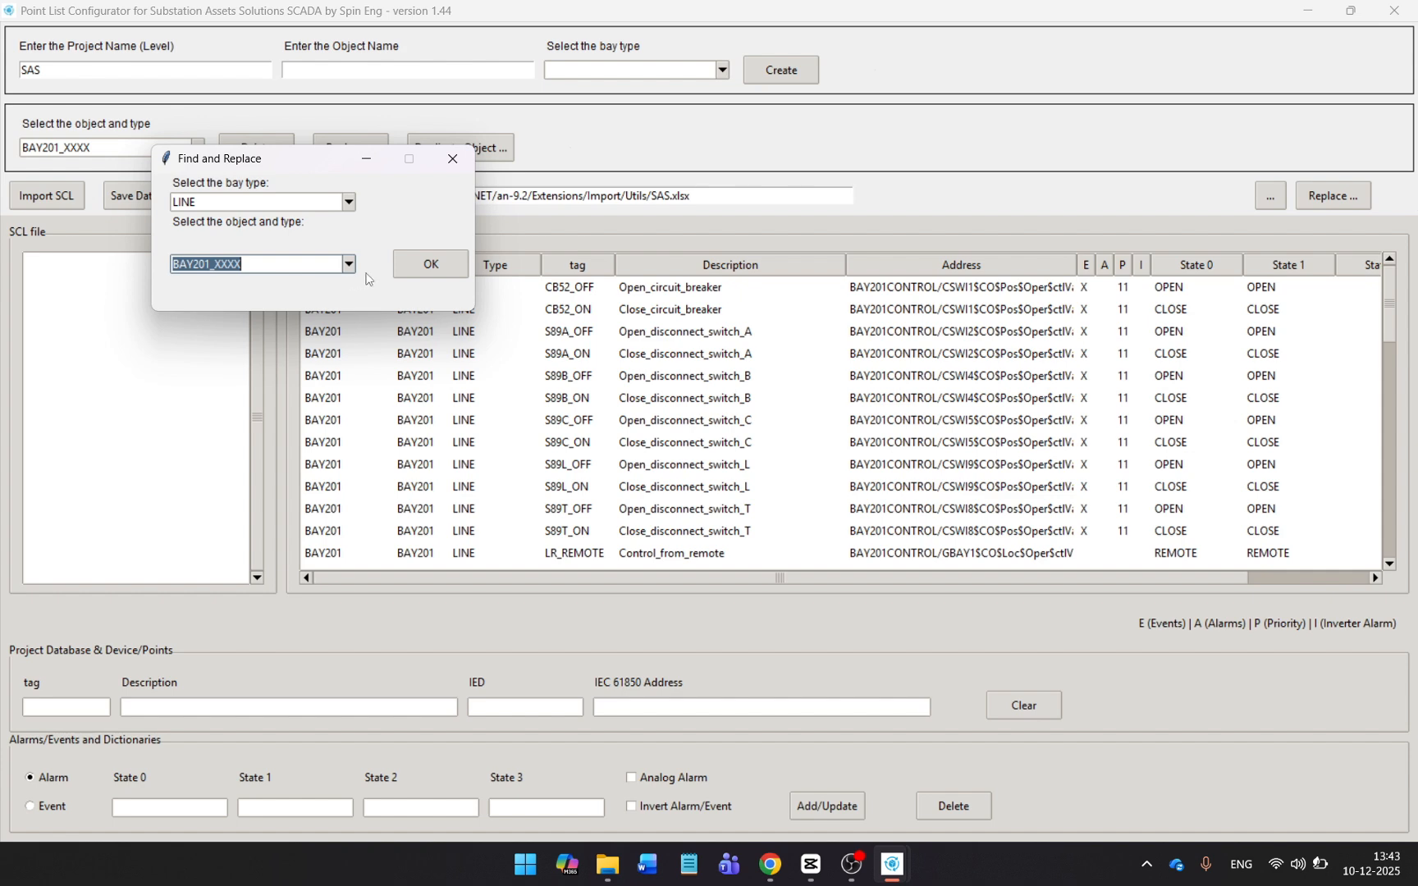
left_click(415, 271)
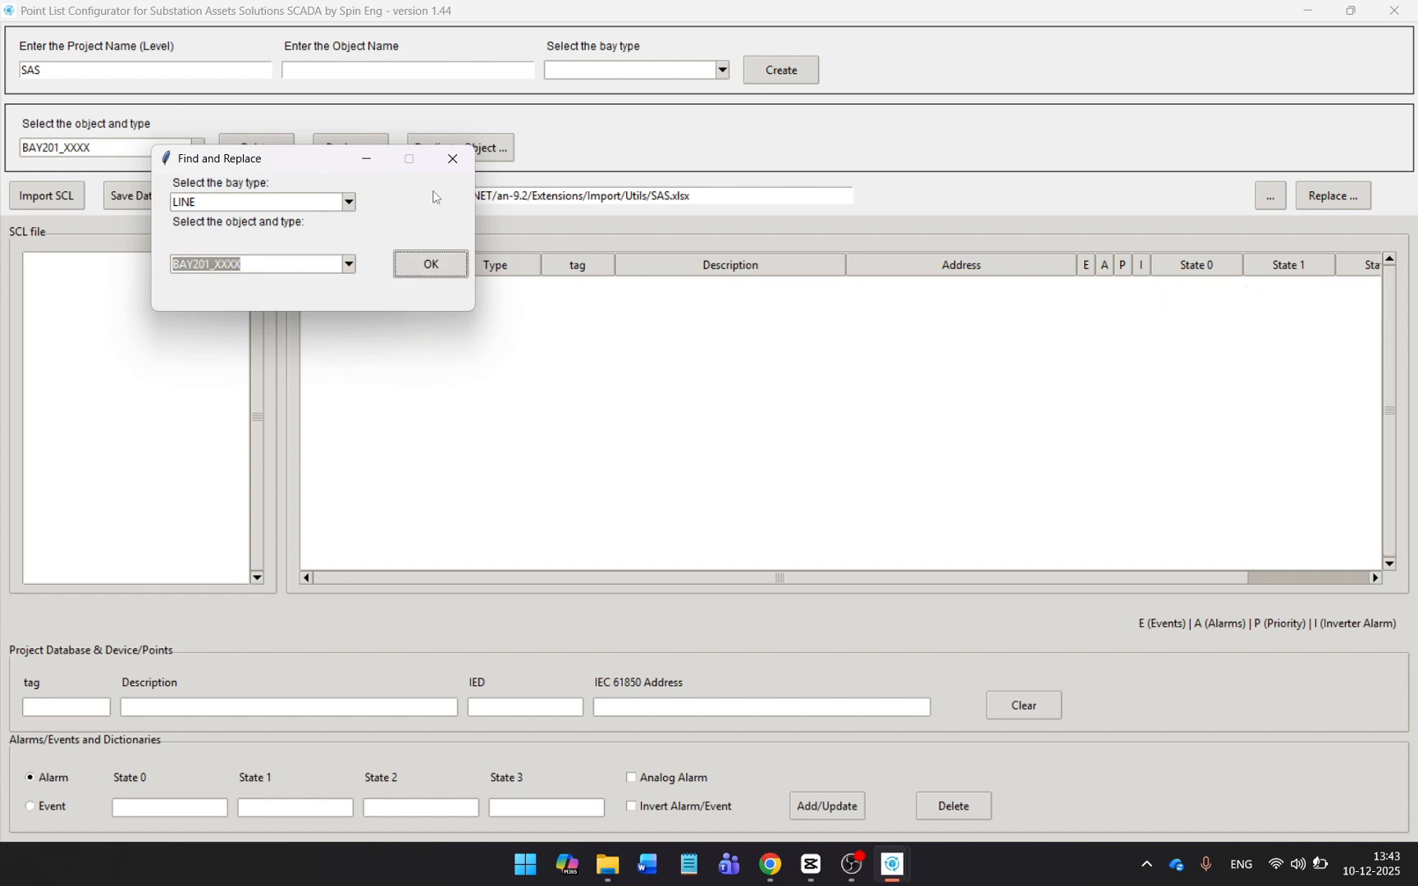
left_click(453, 158)
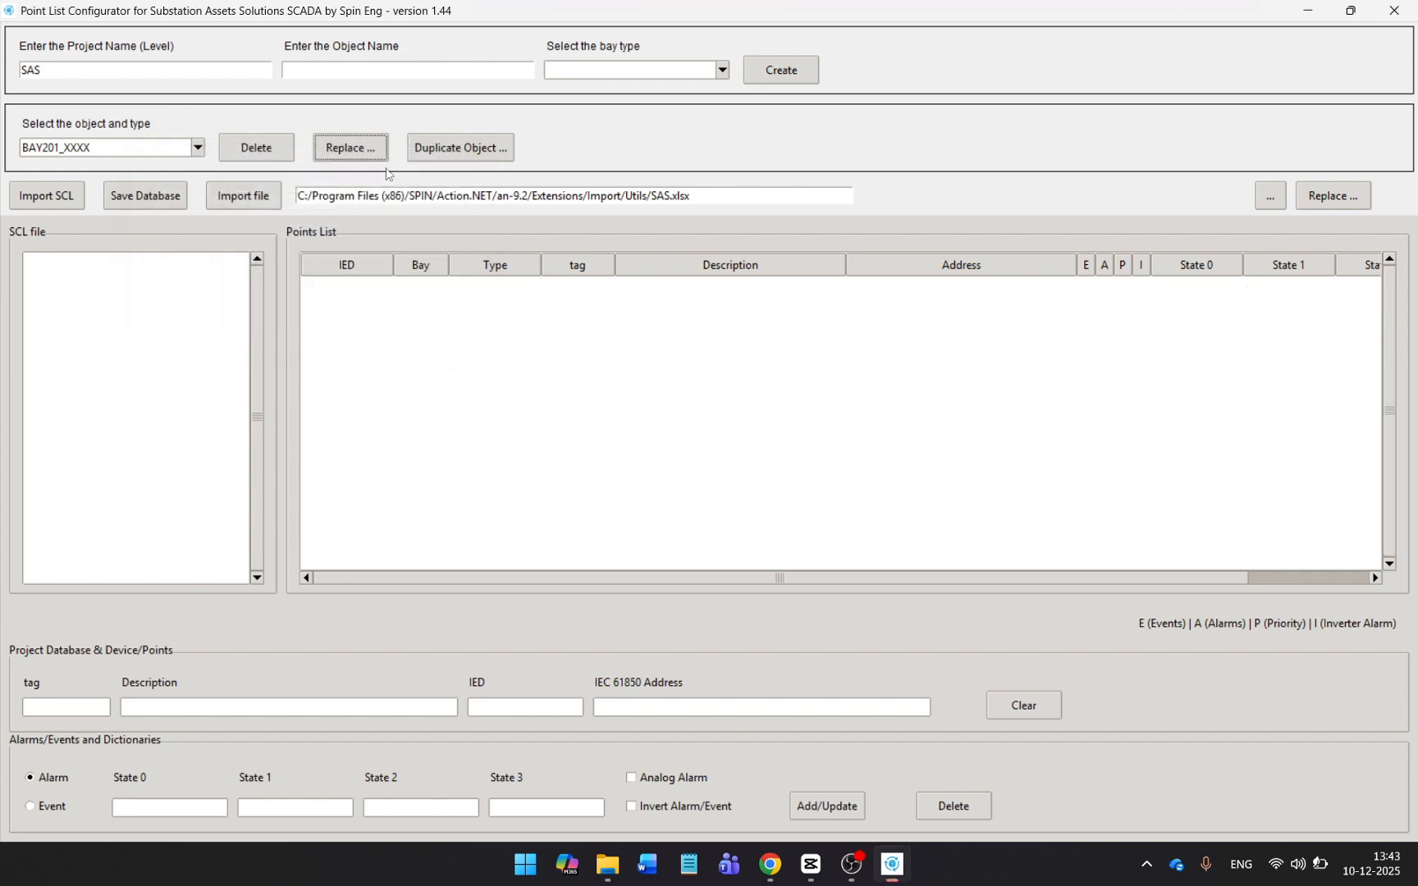
- Load the points of object BAY201_LINE and save the database
left_click(204, 151)
left_click(168, 167)
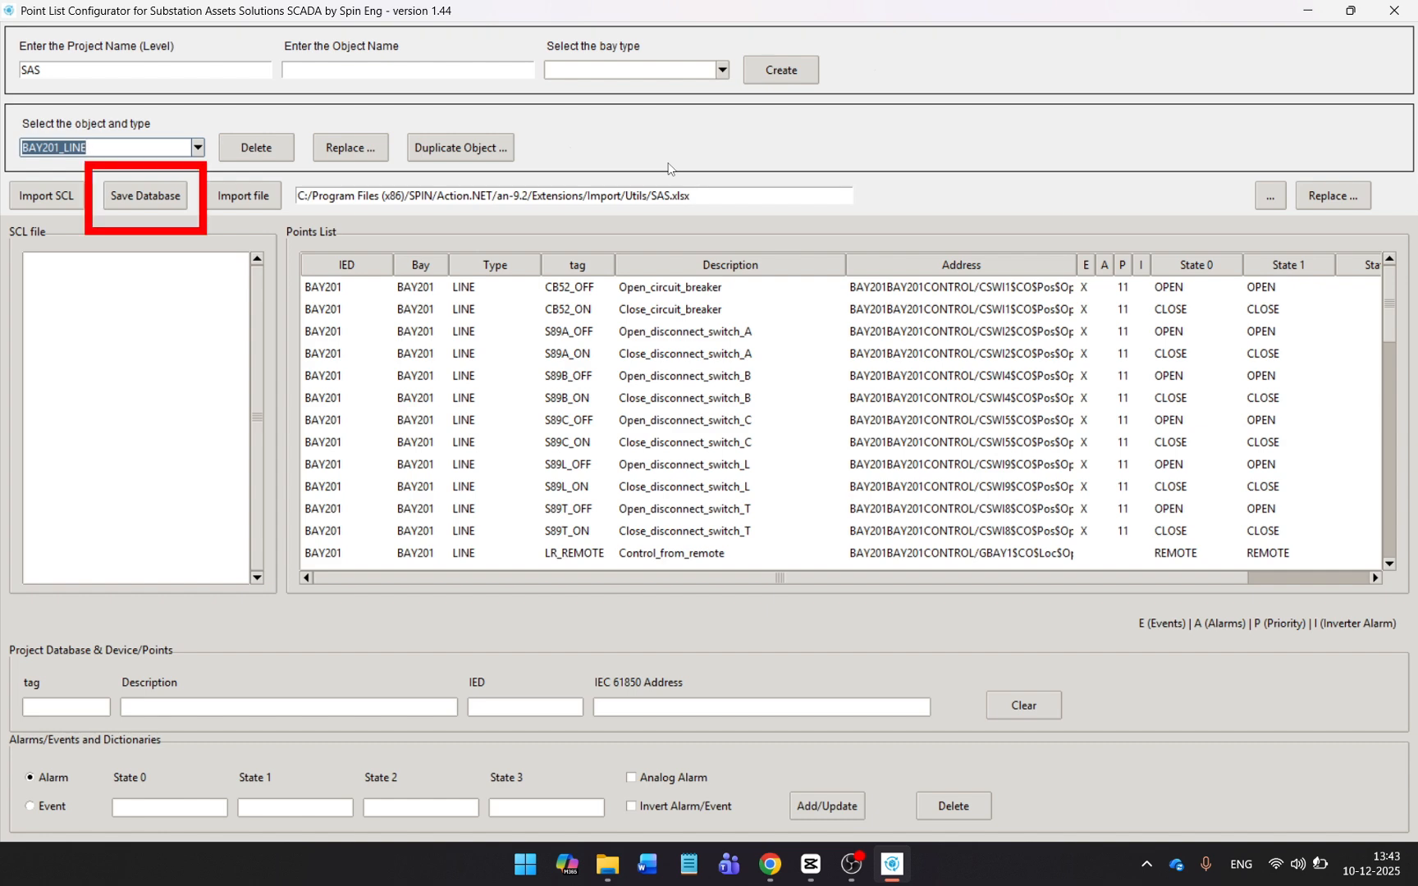
left_click(145, 195)
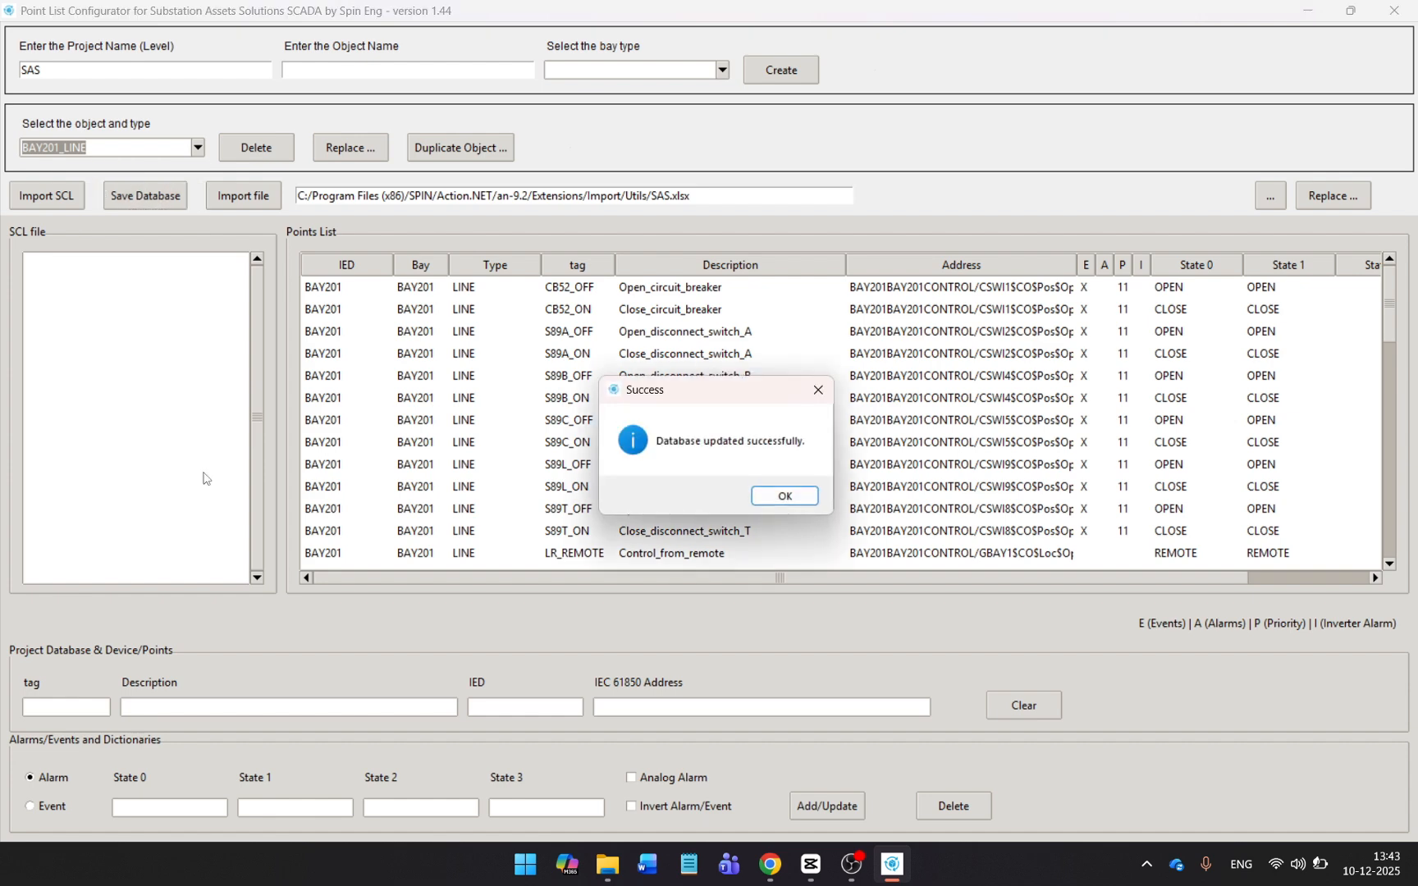
left_click(808, 500)
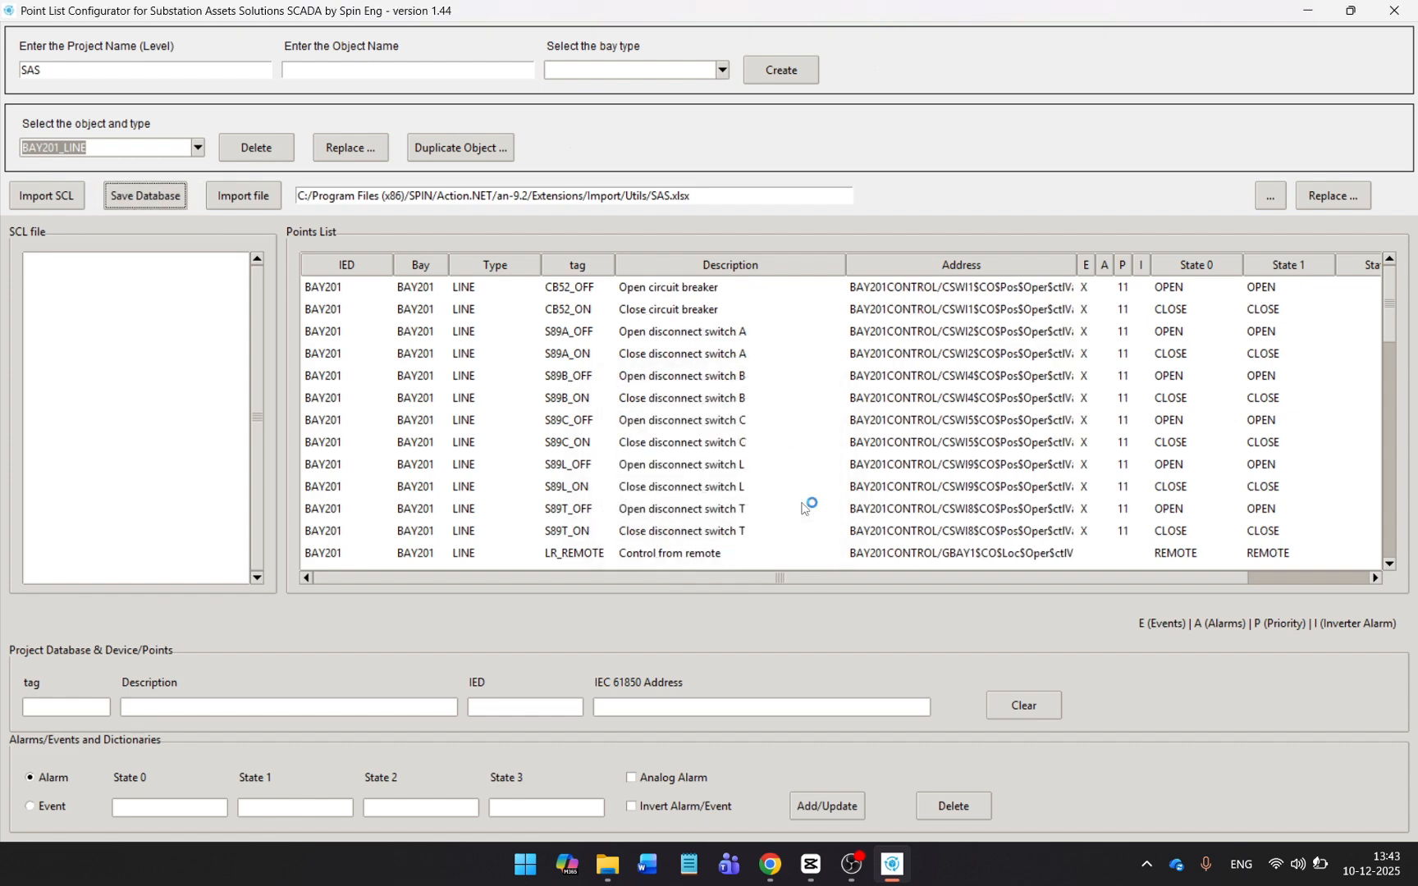
- Select object BAY202_XXXX and change its bay type to LINE
left_click(198, 148)
left_click(156, 182)
left_click(350, 147)
left_click(373, 226)
left_click(344, 243)
left_click(373, 289)
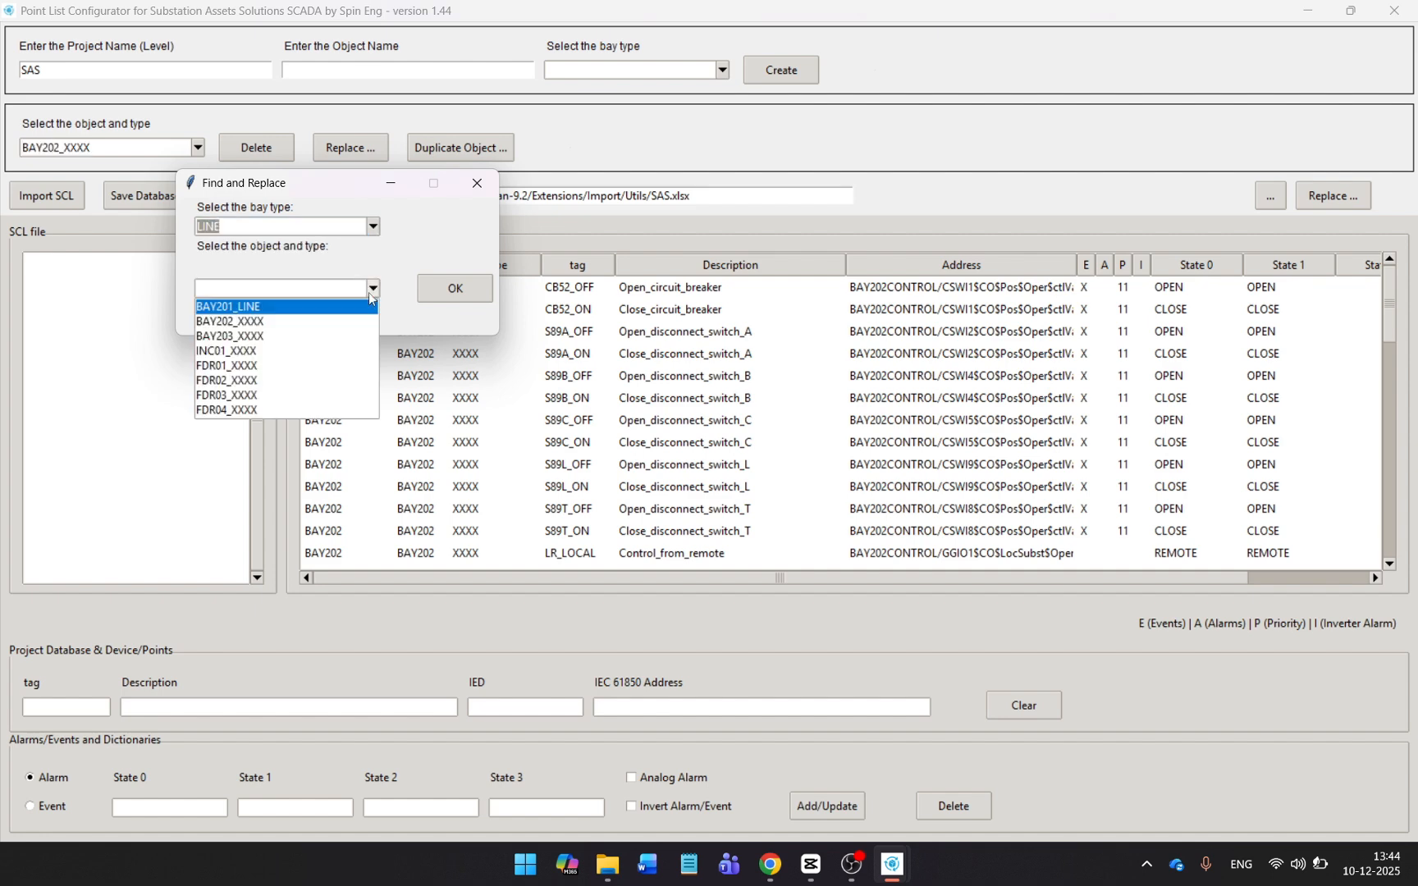
left_click(332, 321)
left_click(428, 297)
- Replace XXXX with LINE in the type column of the BAY202 points list and accept the replacement
left_click(1333, 196)
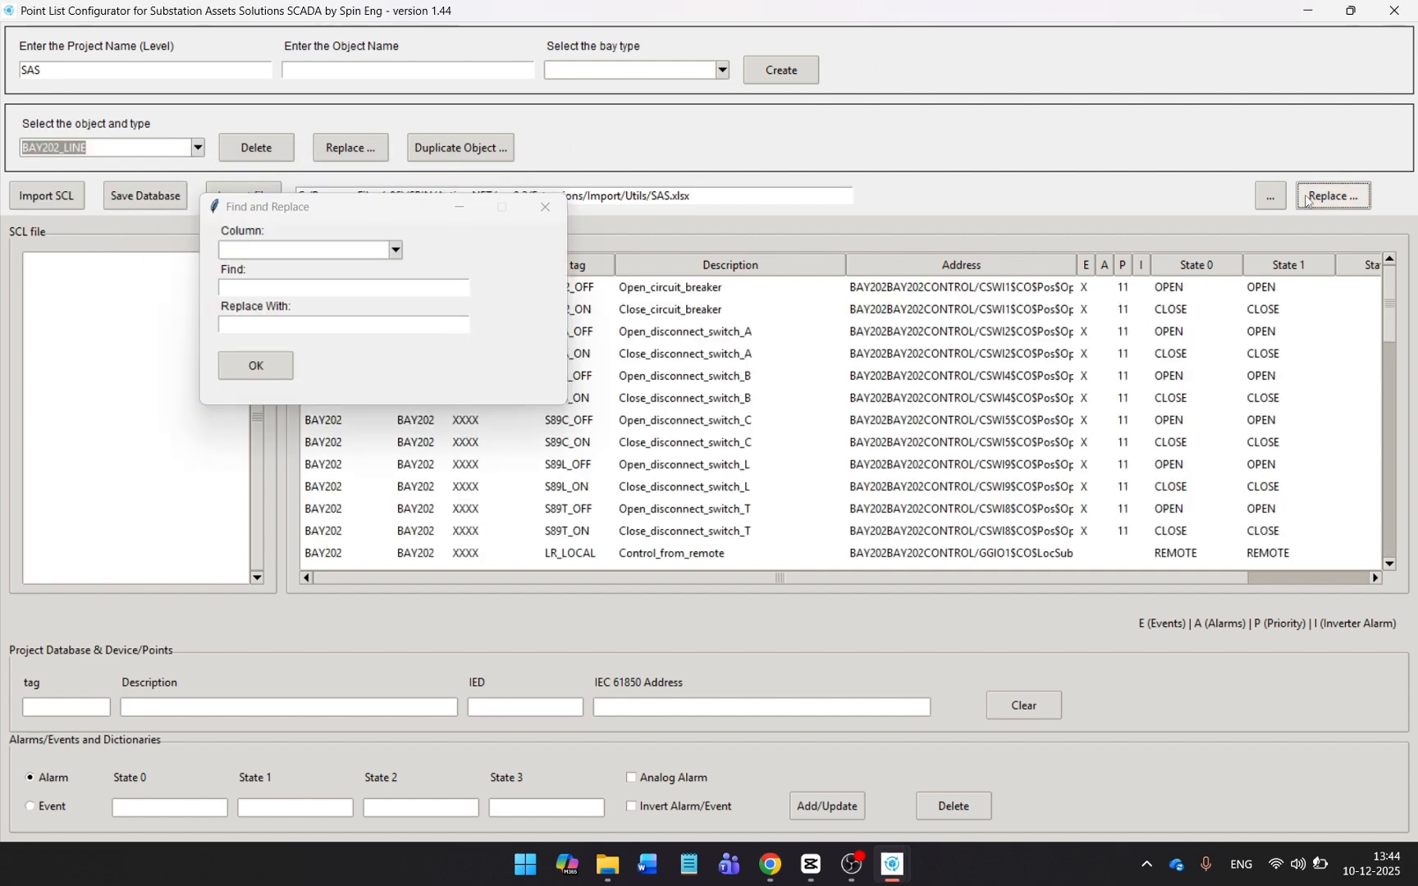
left_click(320, 250)
left_click(322, 283)
left_click(346, 285)
type("XXXX")
key("Tab")
type("L")
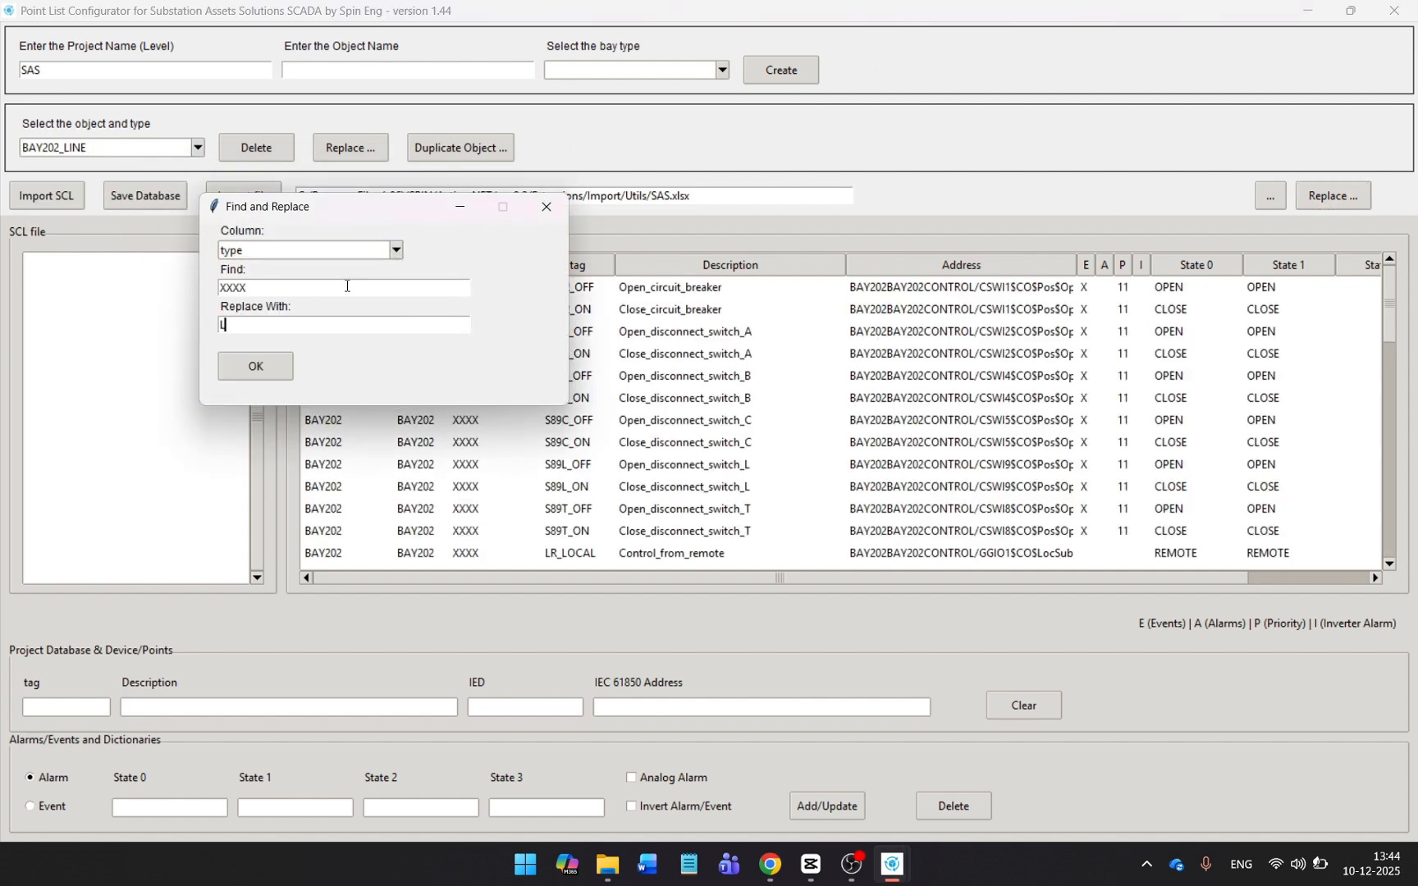
left_click(281, 379)
left_click(844, 517)
left_click(832, 495)
- Select object BAY203_XXXX and change its bay type to TRANSFORMER_HIGH
left_click(198, 148)
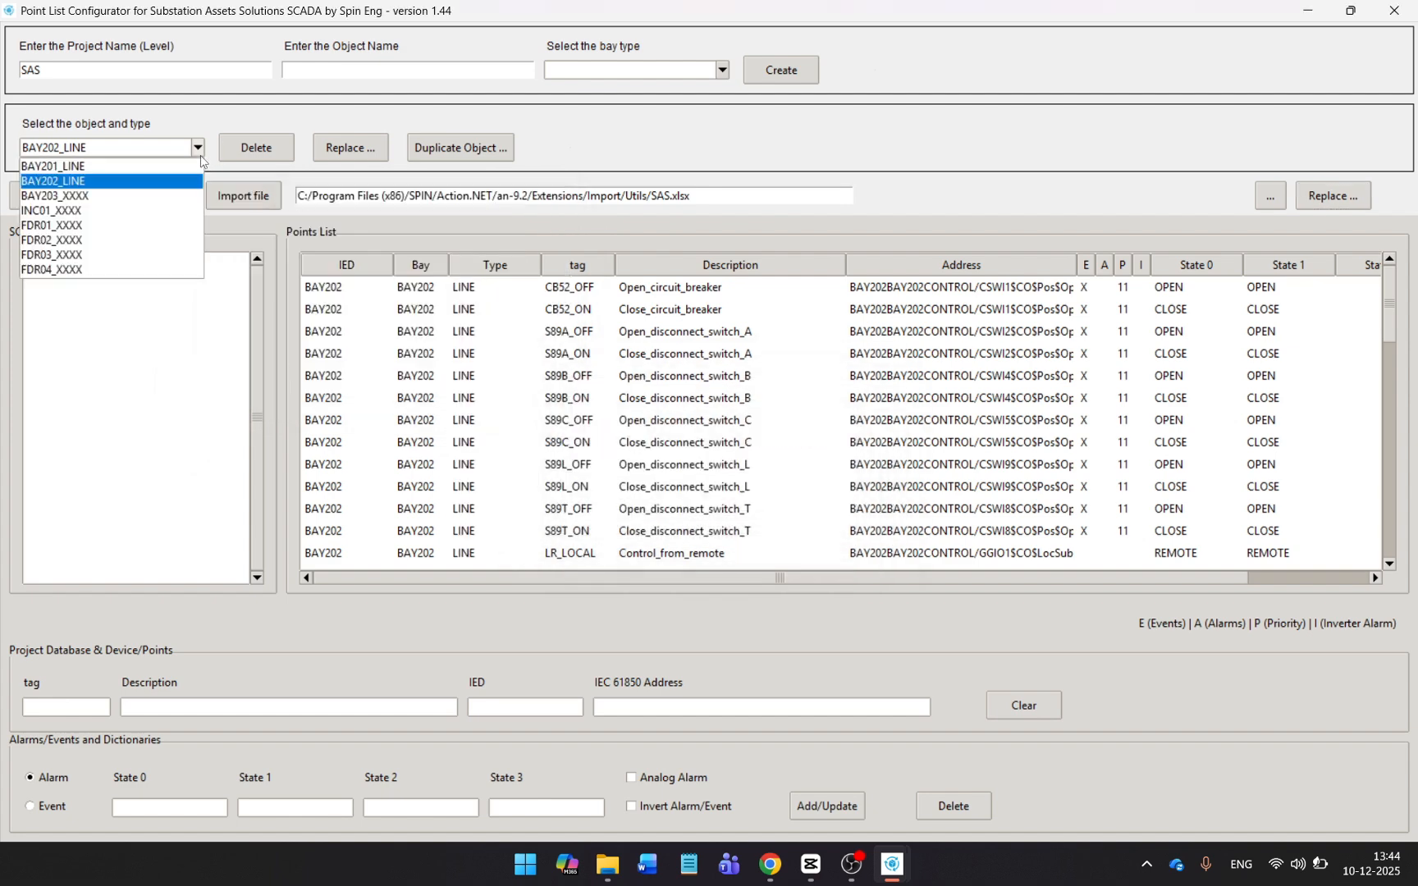
left_click(164, 197)
left_click(360, 151)
left_click(233, 59)
left_click(161, 148)
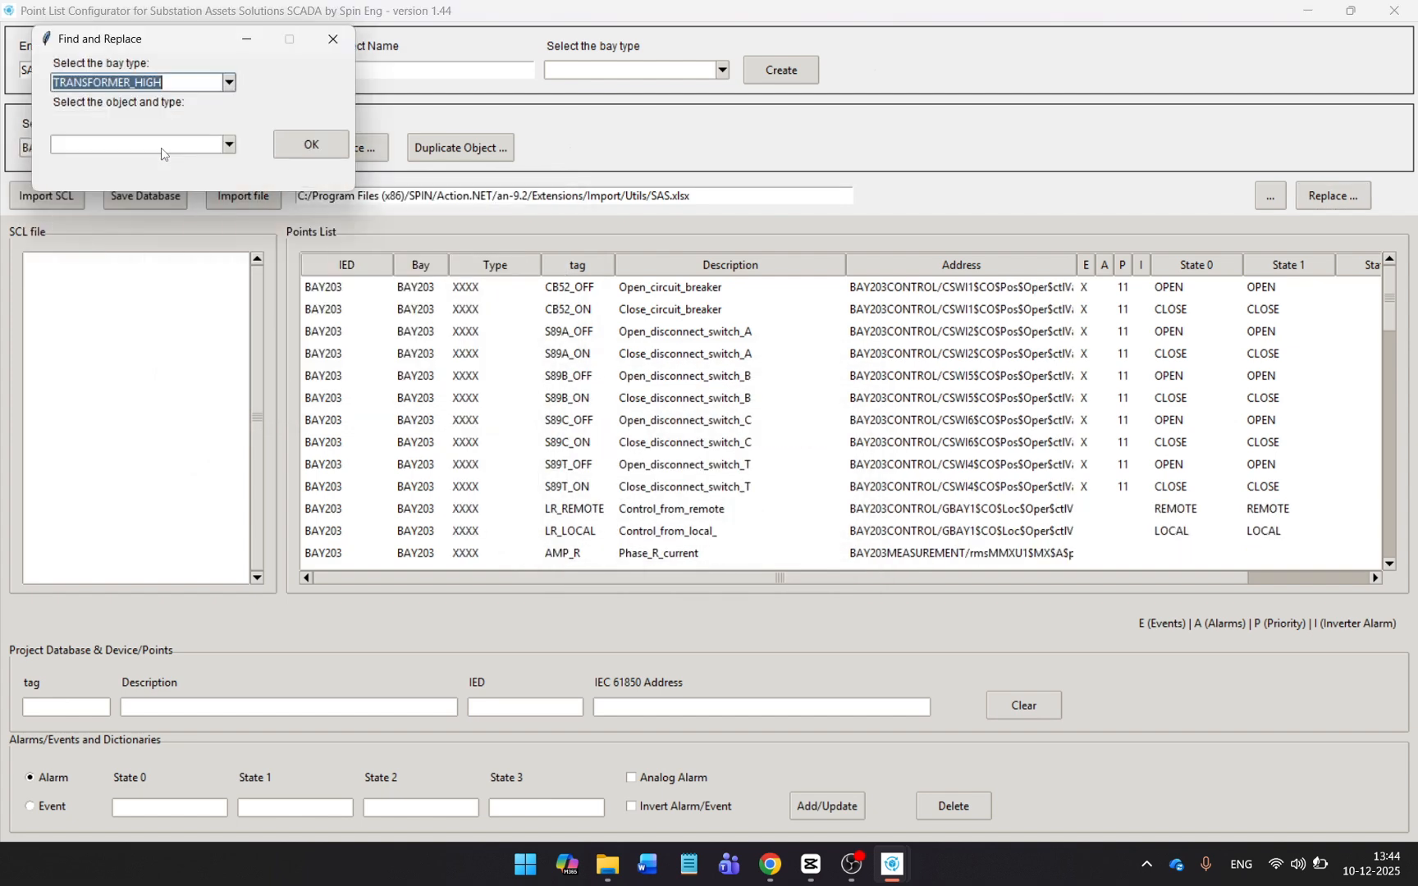
left_click_drag(171, 23, 182, 221)
left_click(242, 325)
left_click(189, 374)
left_click(316, 334)
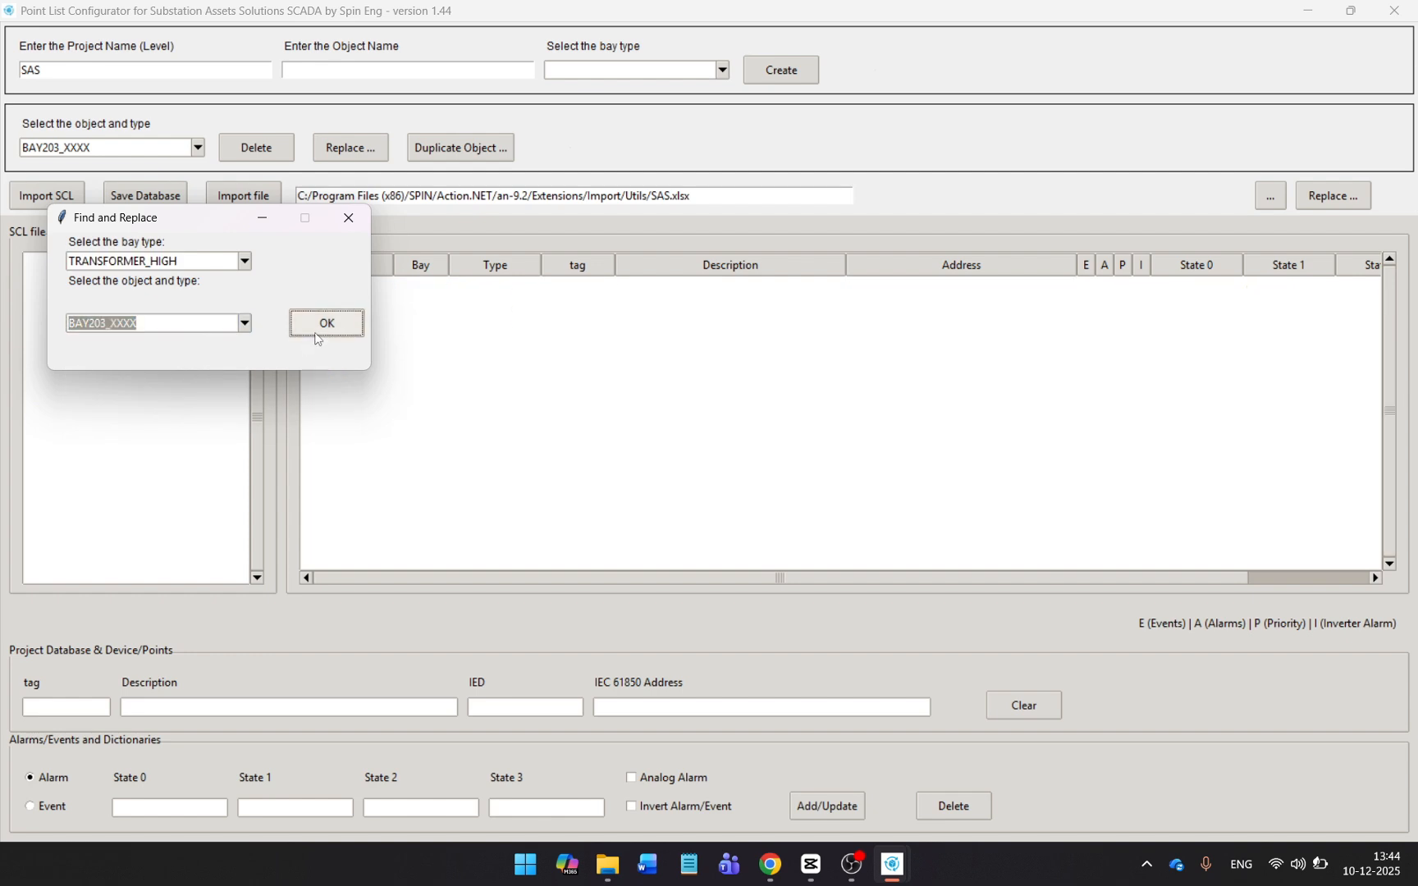
left_click(348, 218)
- Load the renamed BAY203 object and replace XXXX with TRANSFORMER_HIGH in the type column of its points
left_click(198, 147)
left_click(164, 186)
left_click(350, 147)
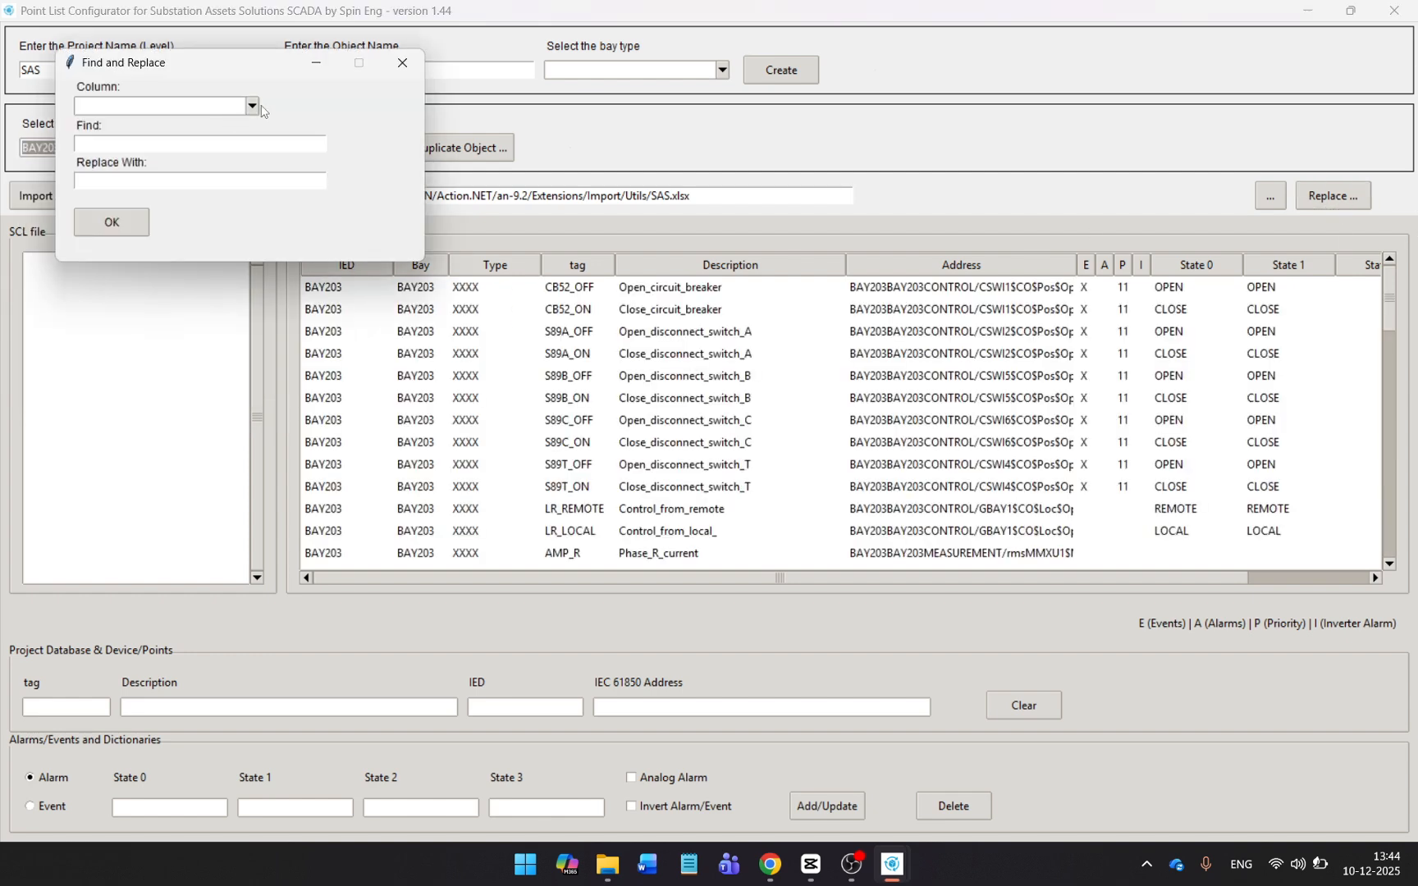
left_click(252, 106)
left_click(186, 139)
left_click(187, 143)
type("XXXX")
left_click(183, 181)
type("T")
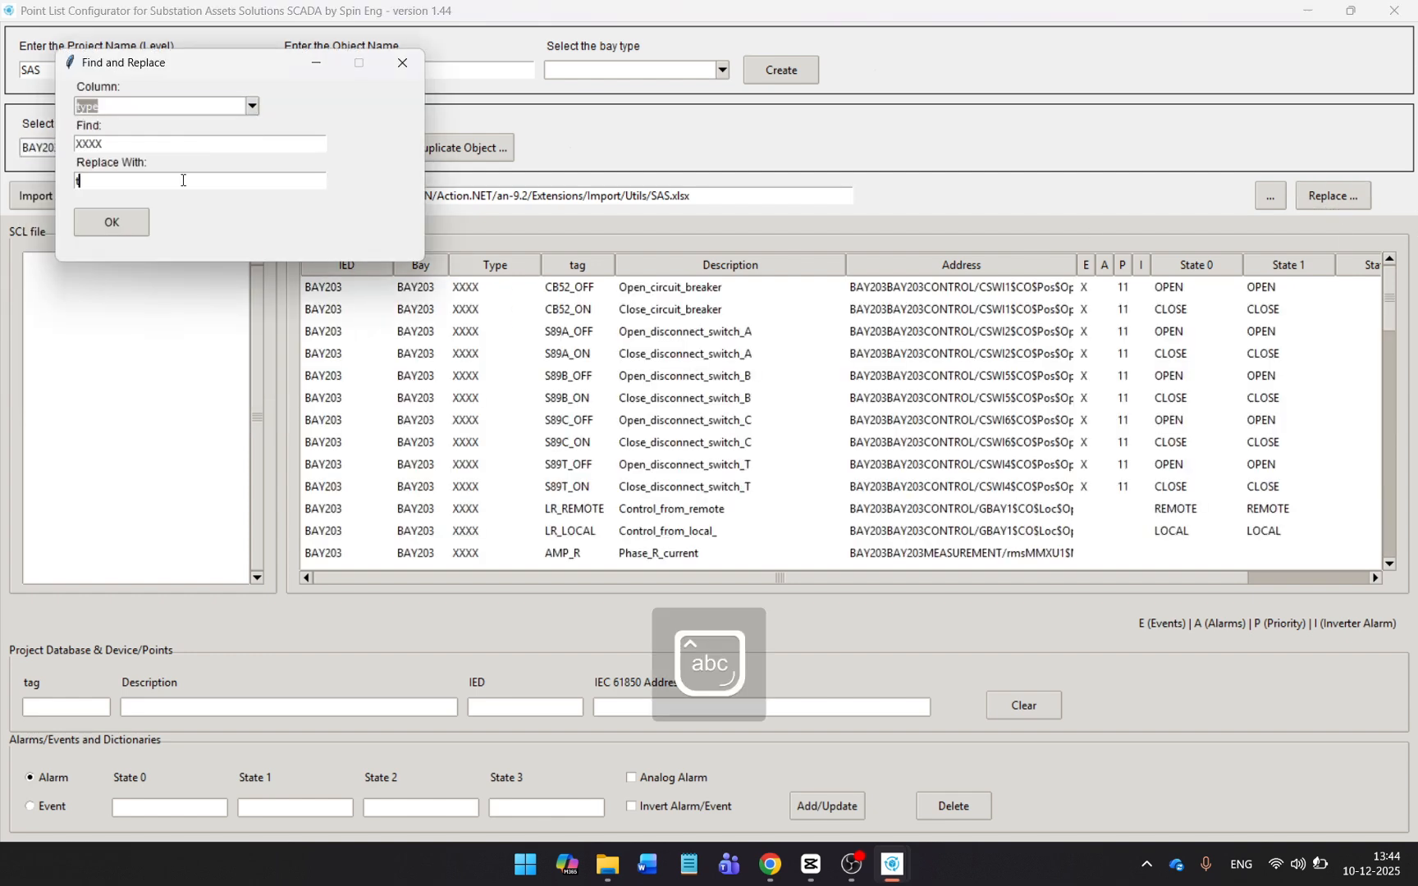
type("RANSFORMER_HIGH")
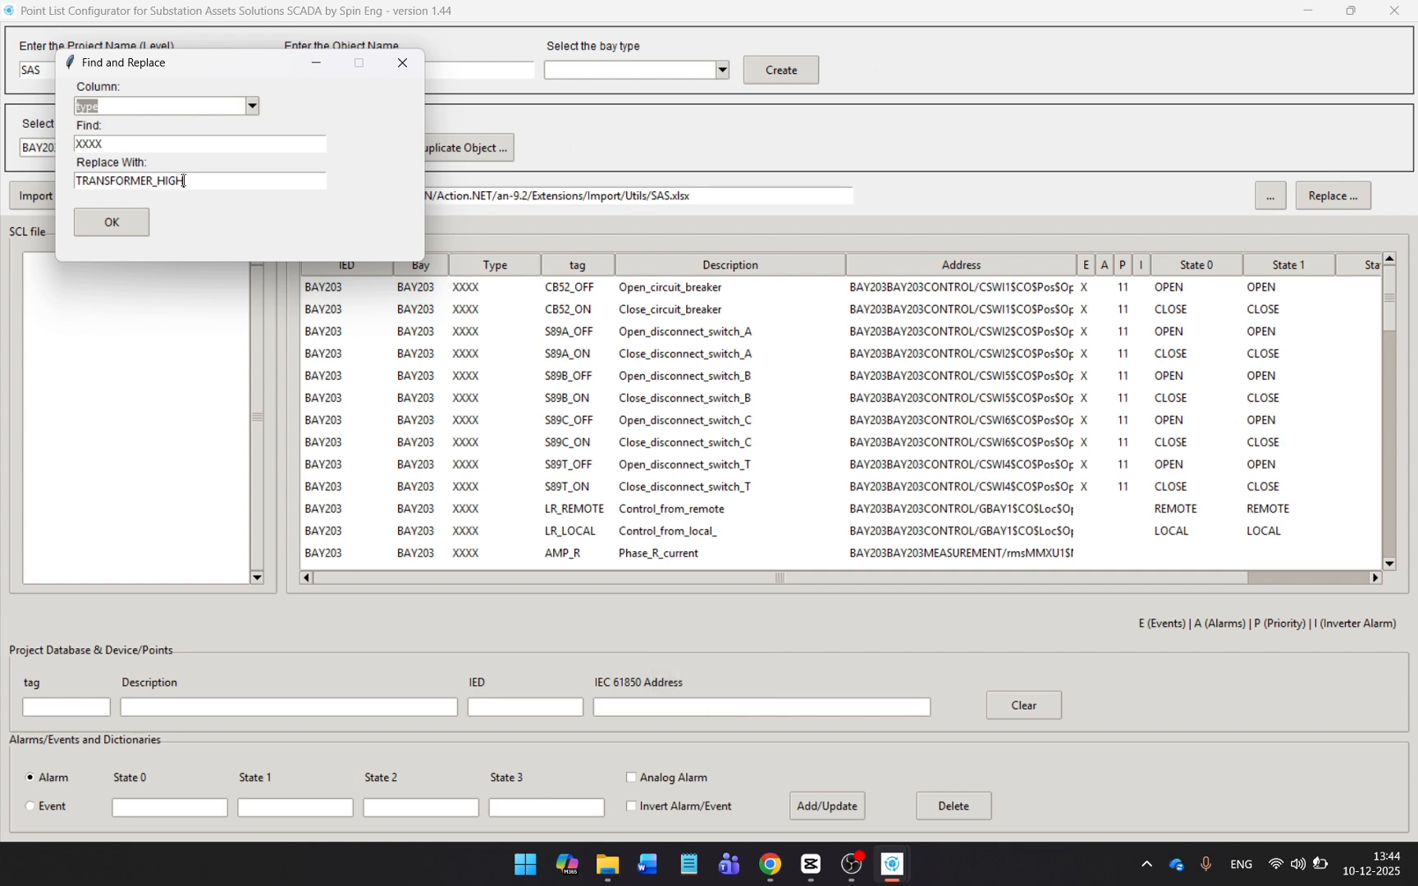
left_click(112, 221)
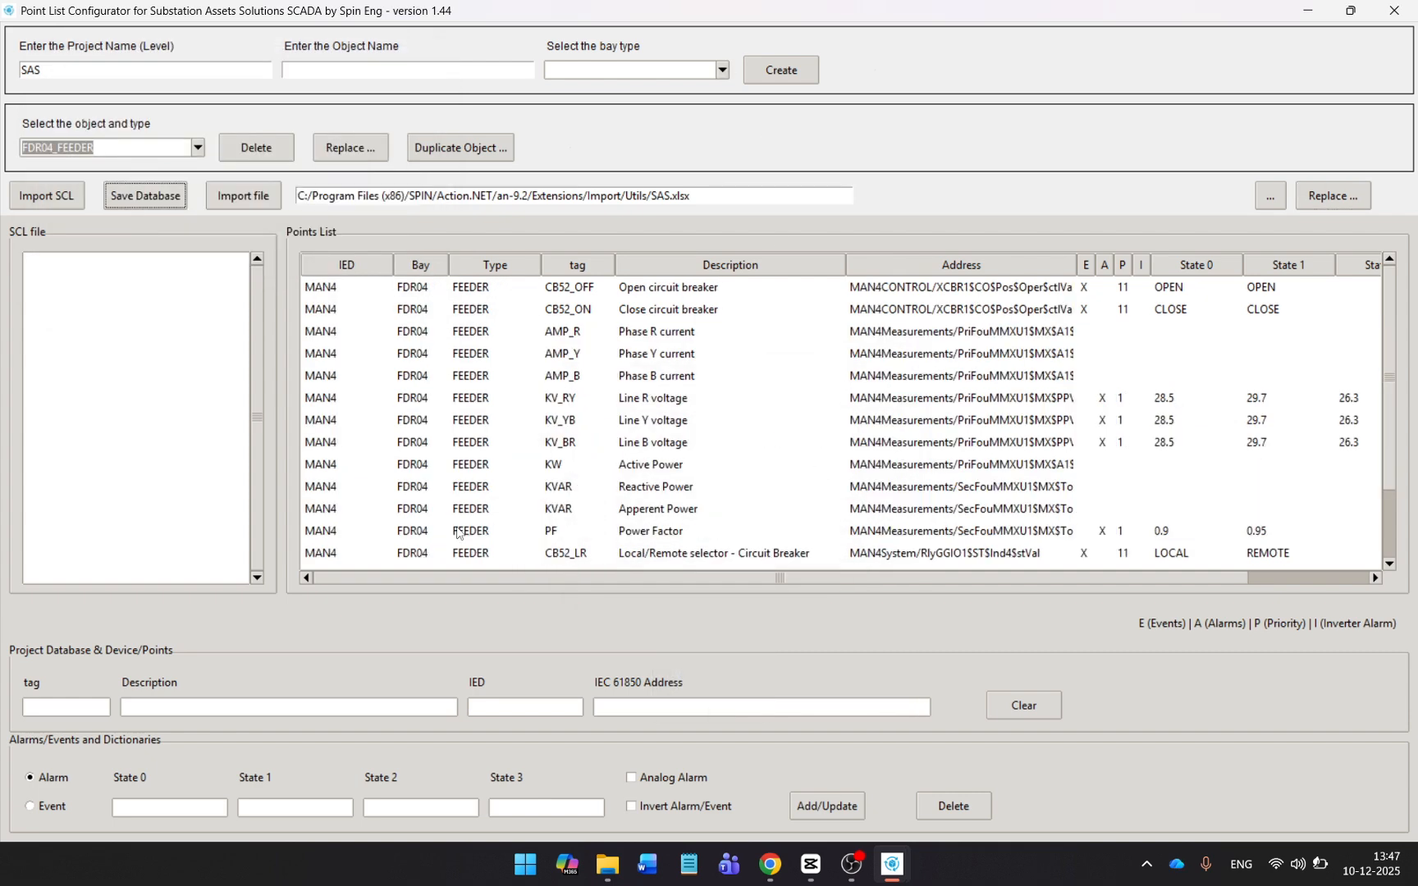
- Load the INC01_INCOMER object and select its AMP_R point to show the point's details
left_click(198, 148)
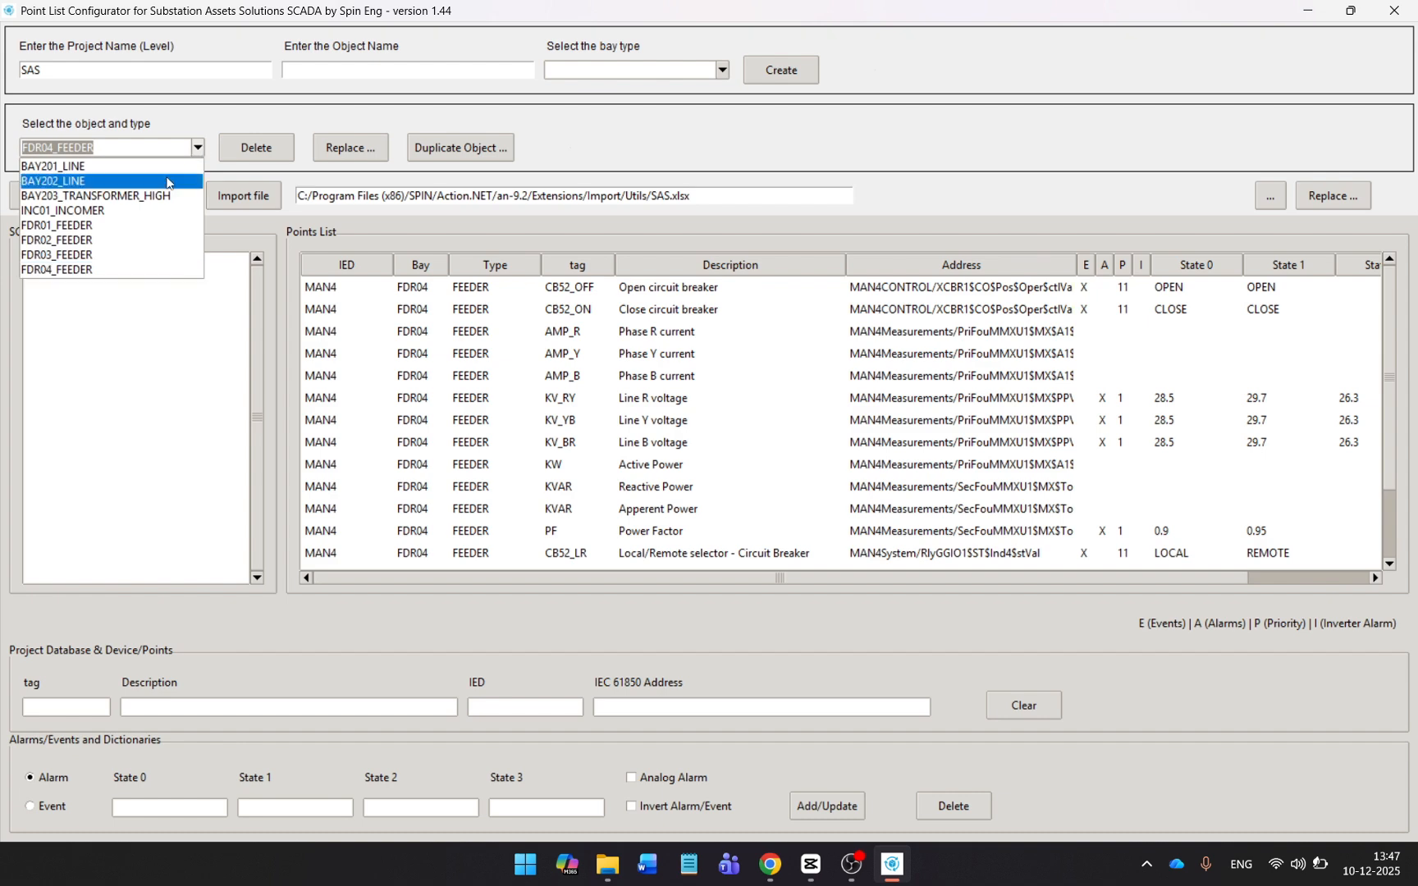
left_click(152, 211)
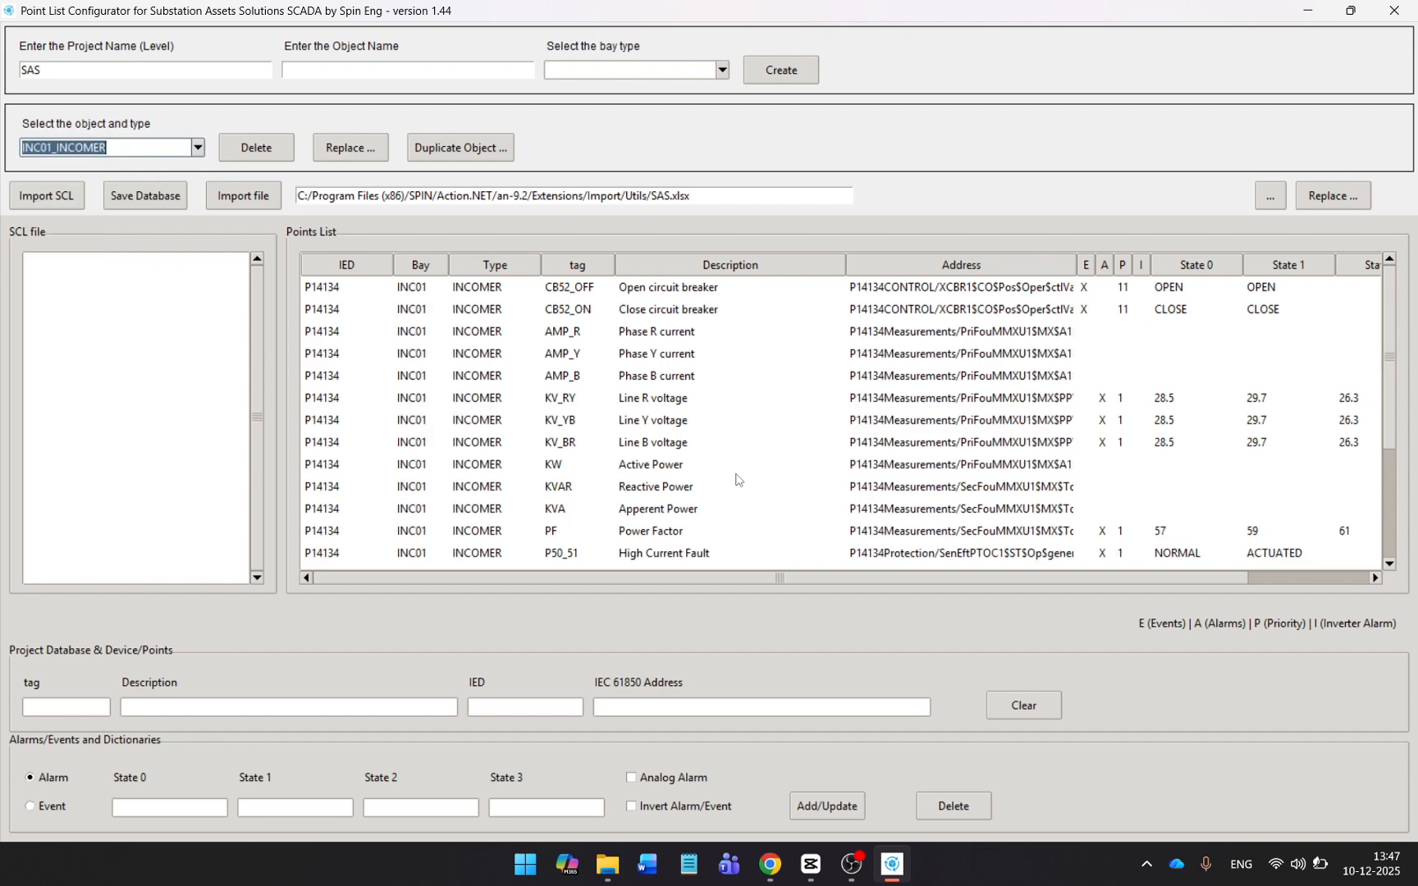
left_click(676, 335)
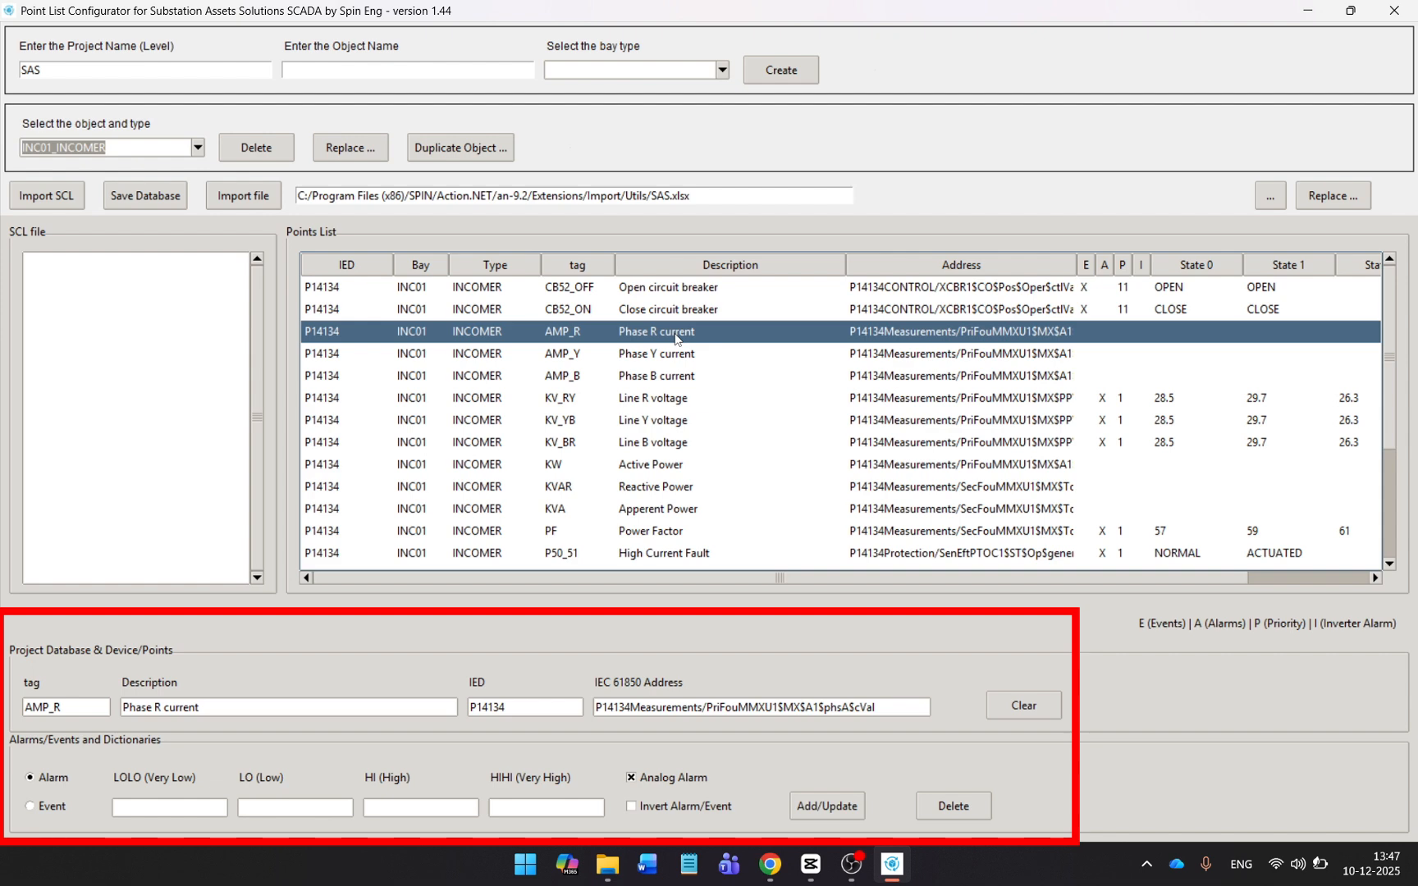
- Enable event inversion for the CB52_LR local/remote selector point of INC01 and update the point
scroll(649, 419, "down", 3)
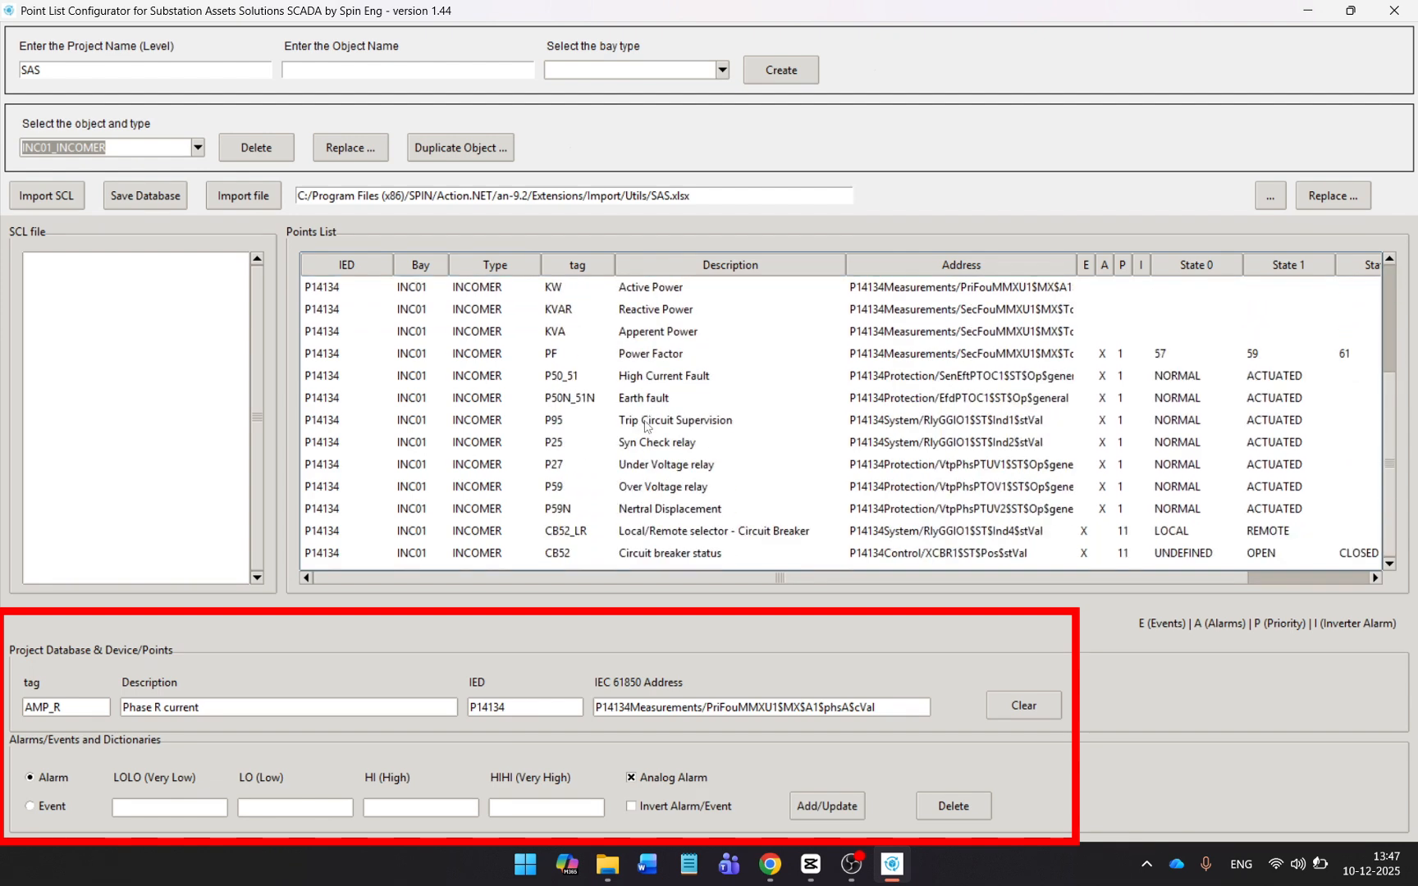
left_click(598, 535)
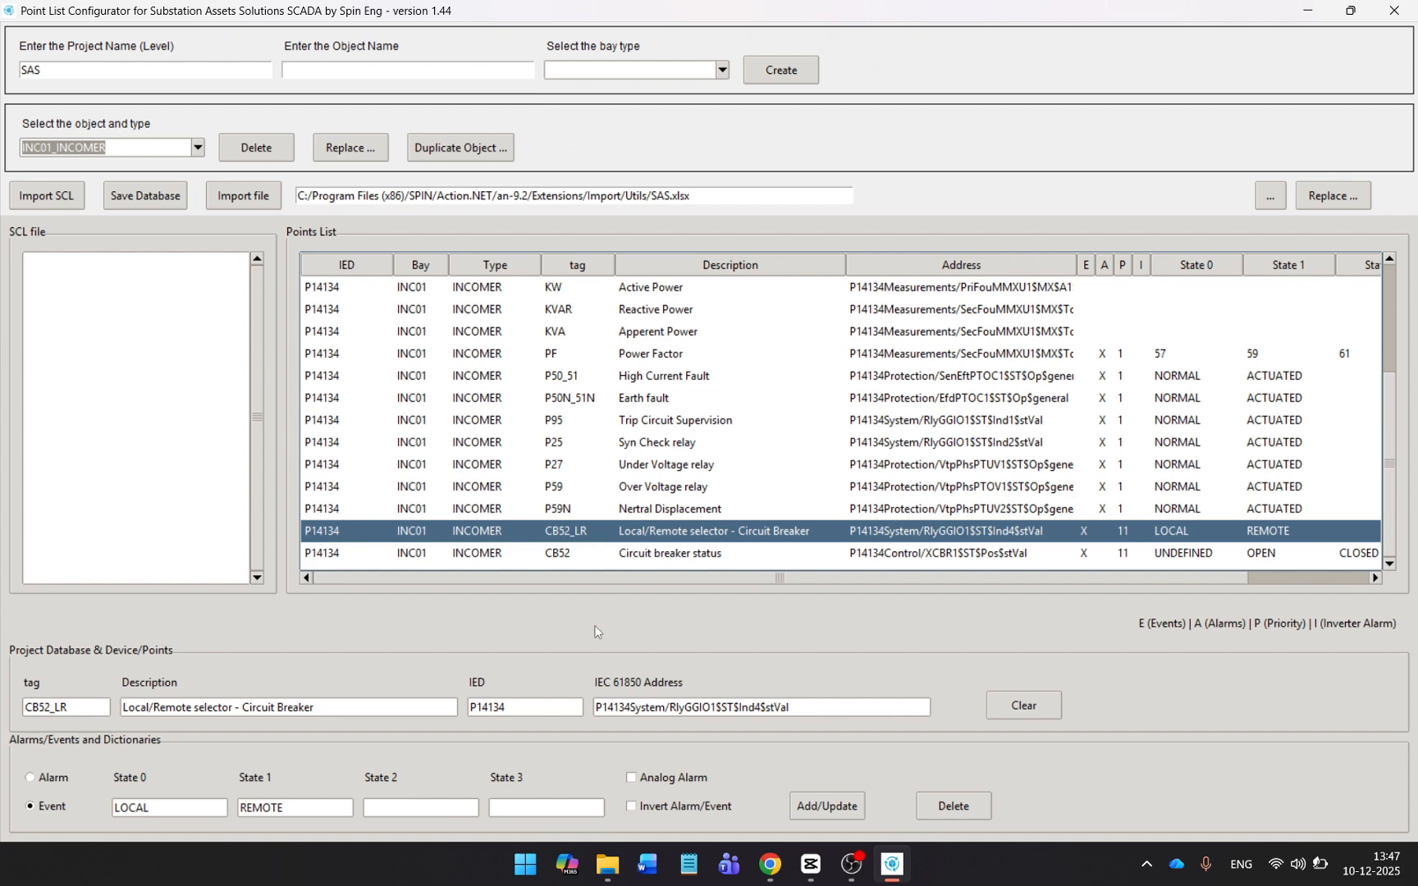
left_click(632, 807)
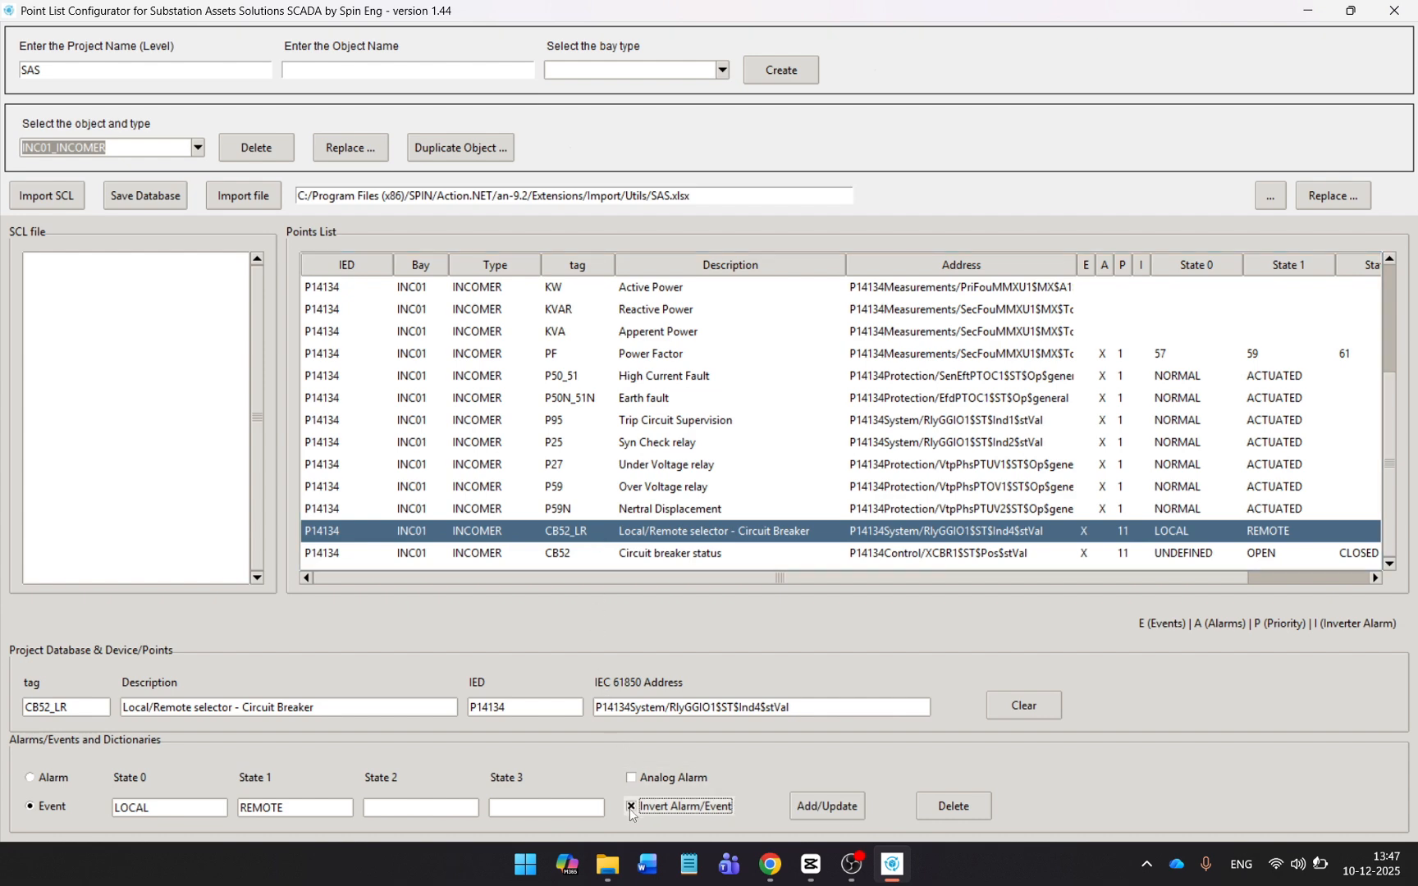
left_click(845, 808)
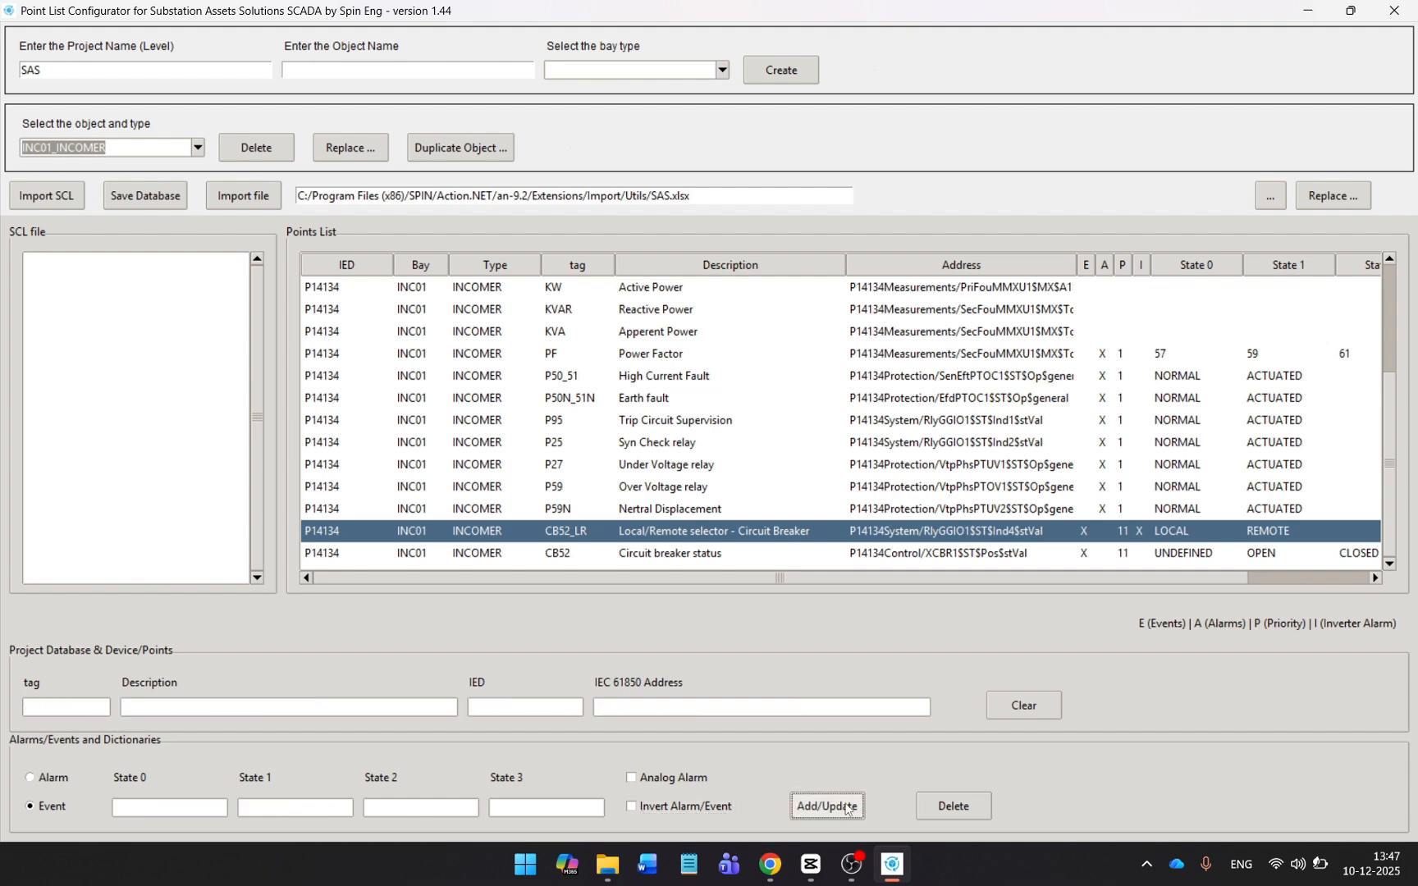
- Show the alarm limits of the INC01 Power Factor point and save the database
left_click(569, 362)
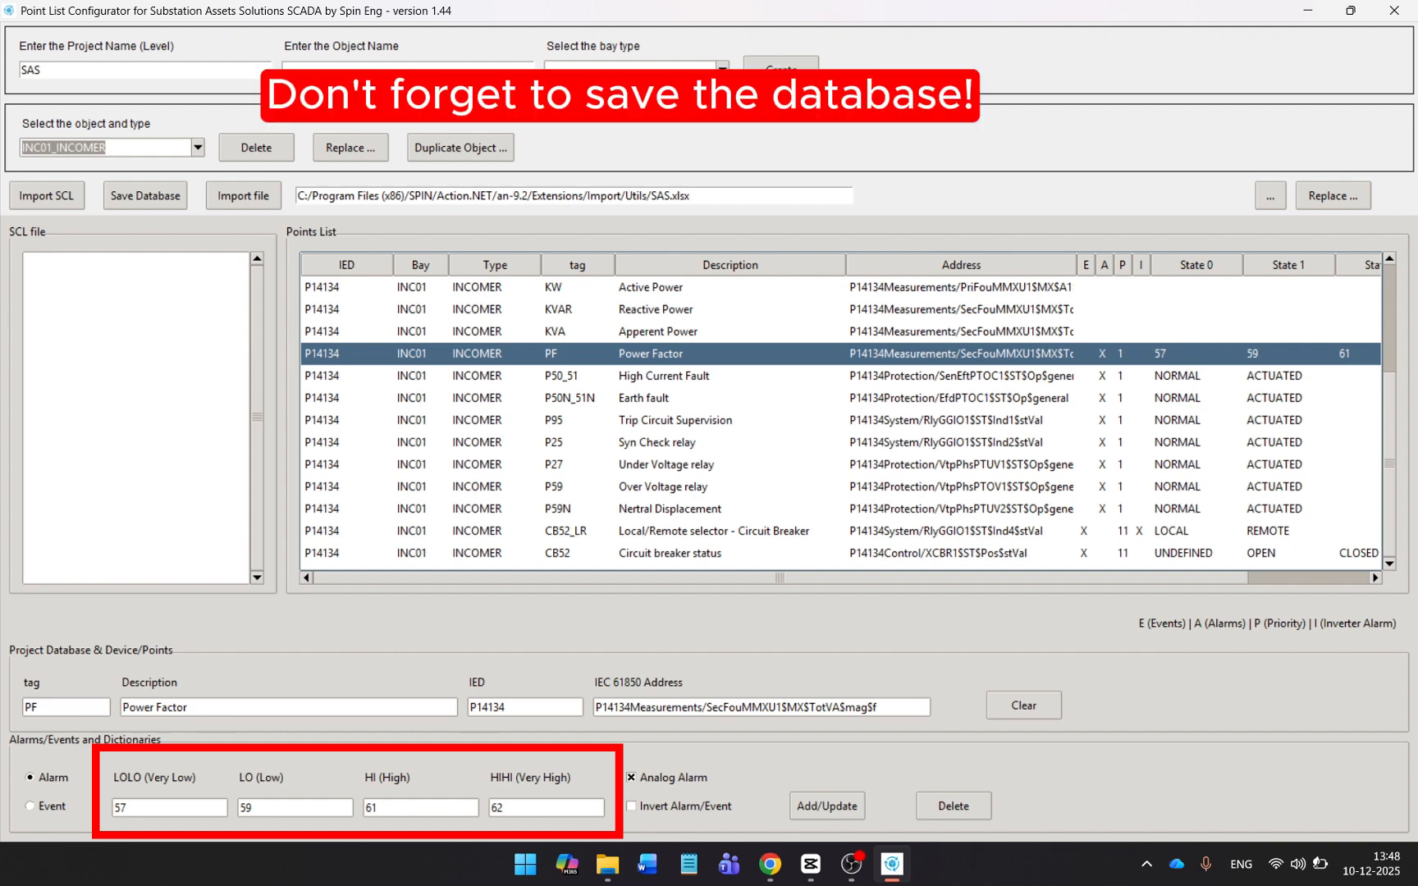
left_click(143, 198)
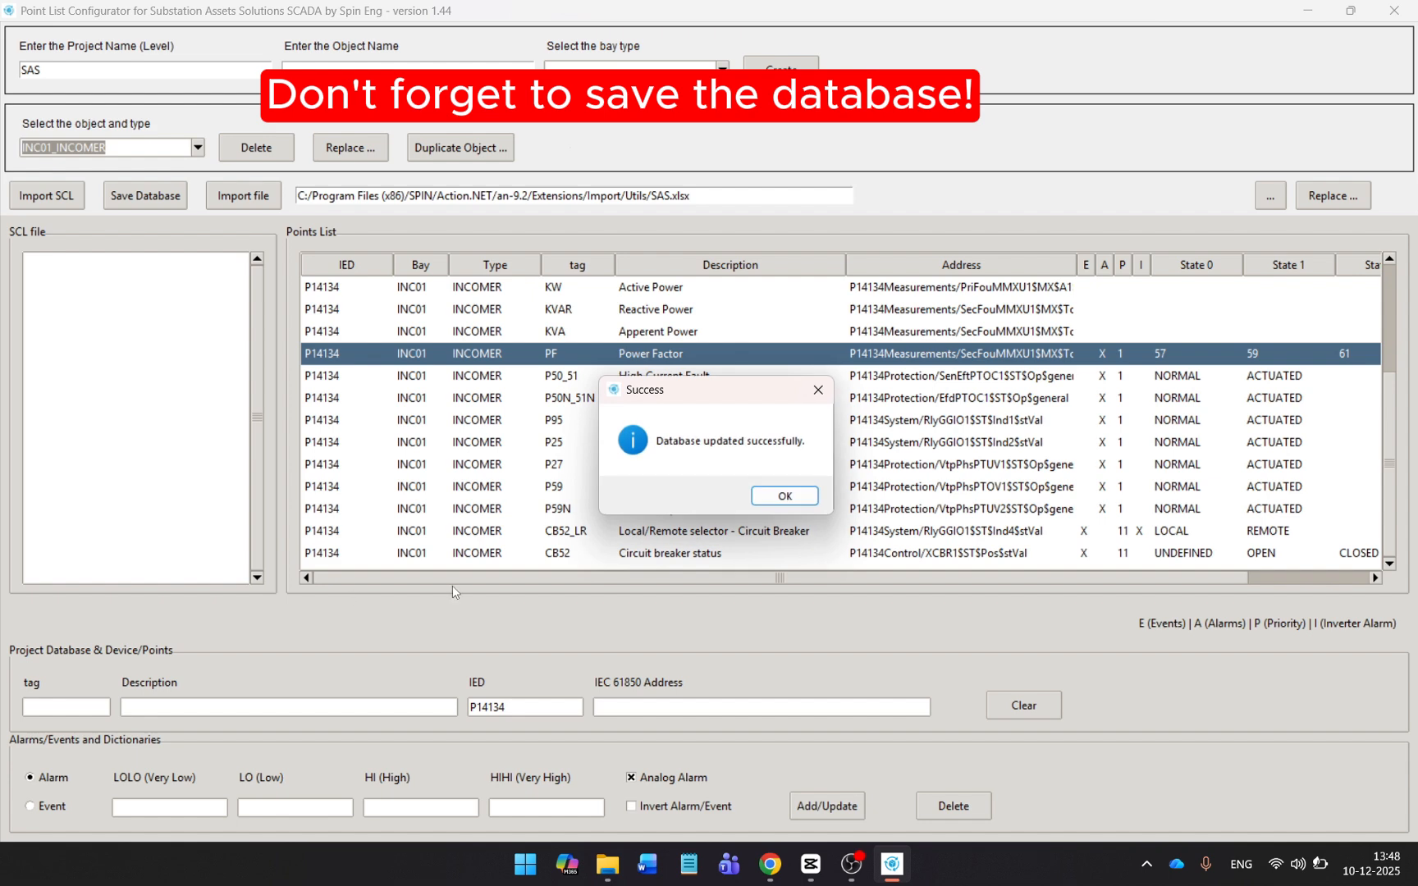
left_click(800, 504)
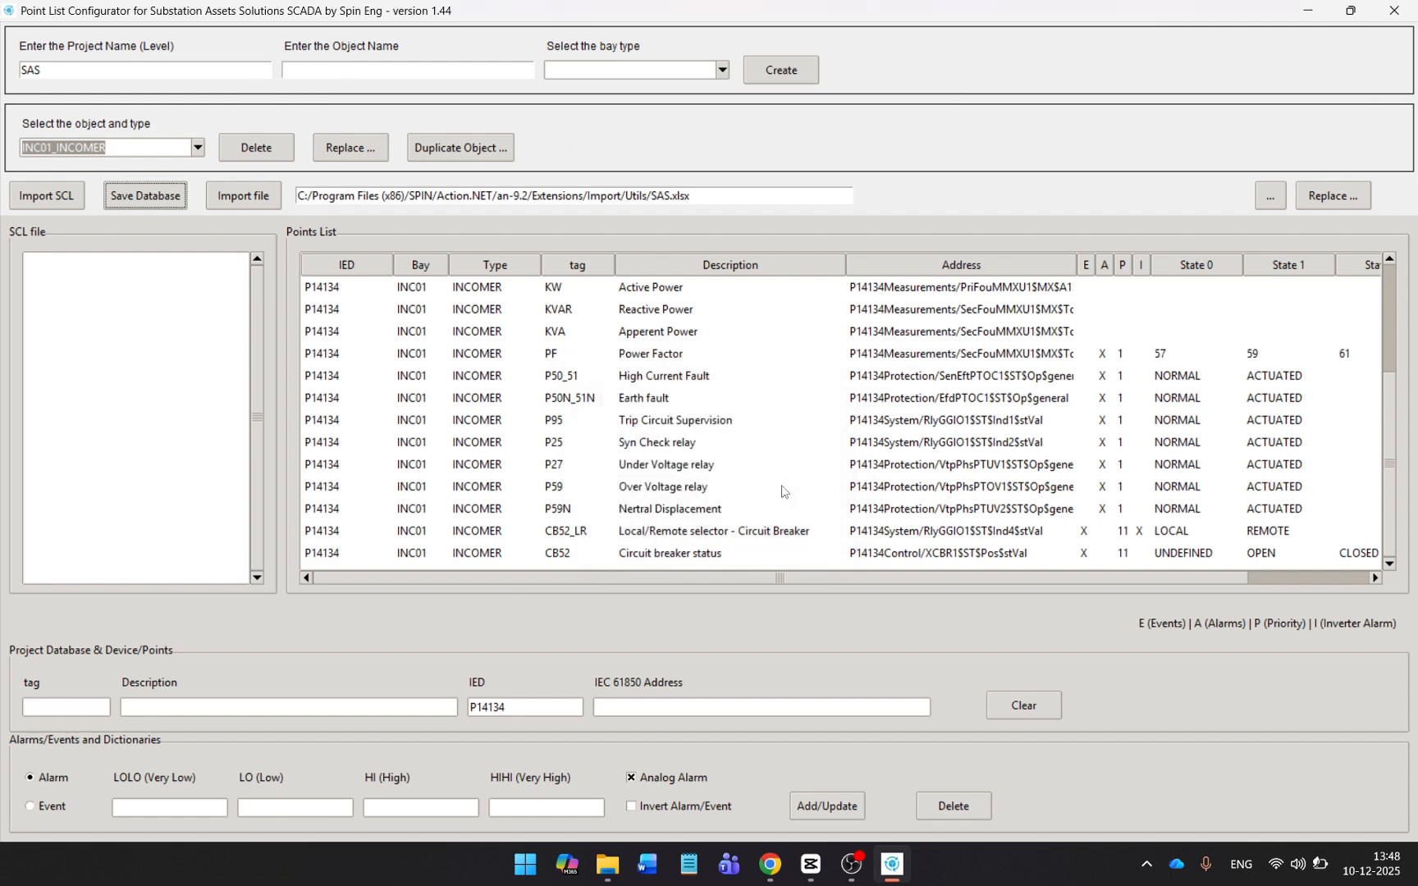
- Switch to File Explorer and locate the AC_SAS.db and SAS.xlsx files in the Utils folder
left_click(616, 866)
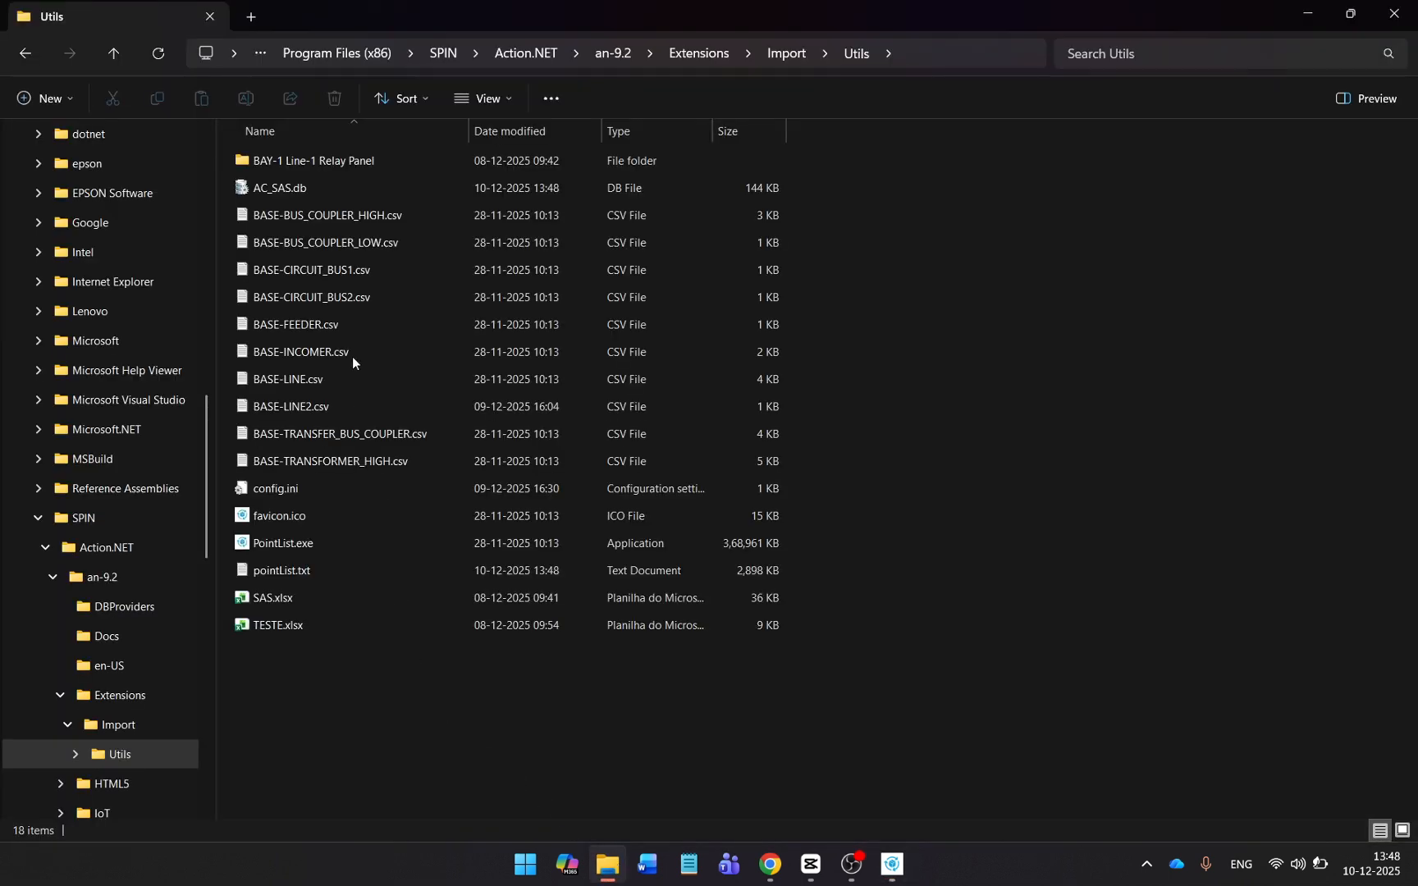
left_click(328, 188)
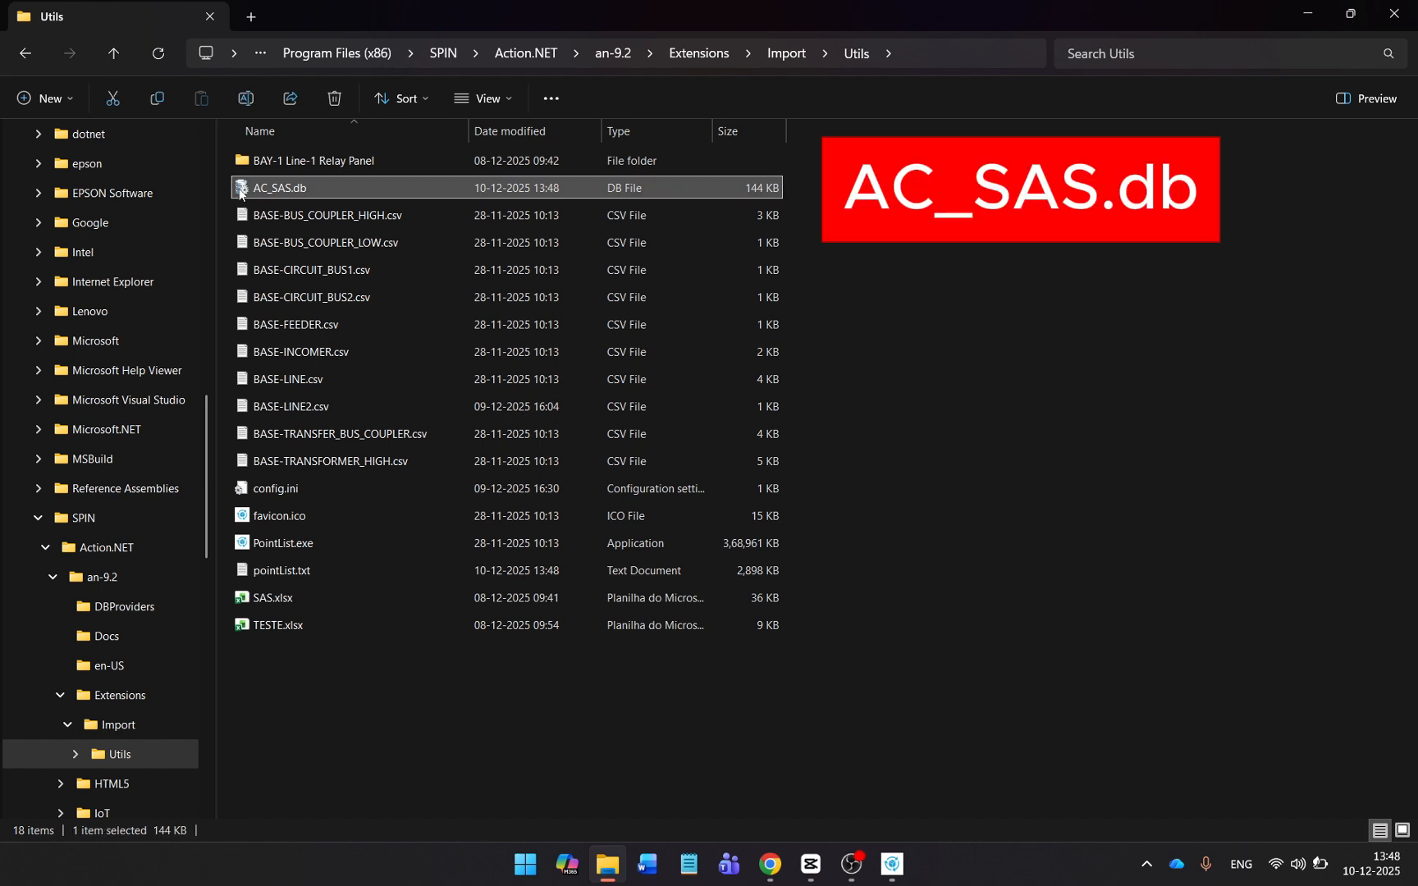
left_click(279, 604)
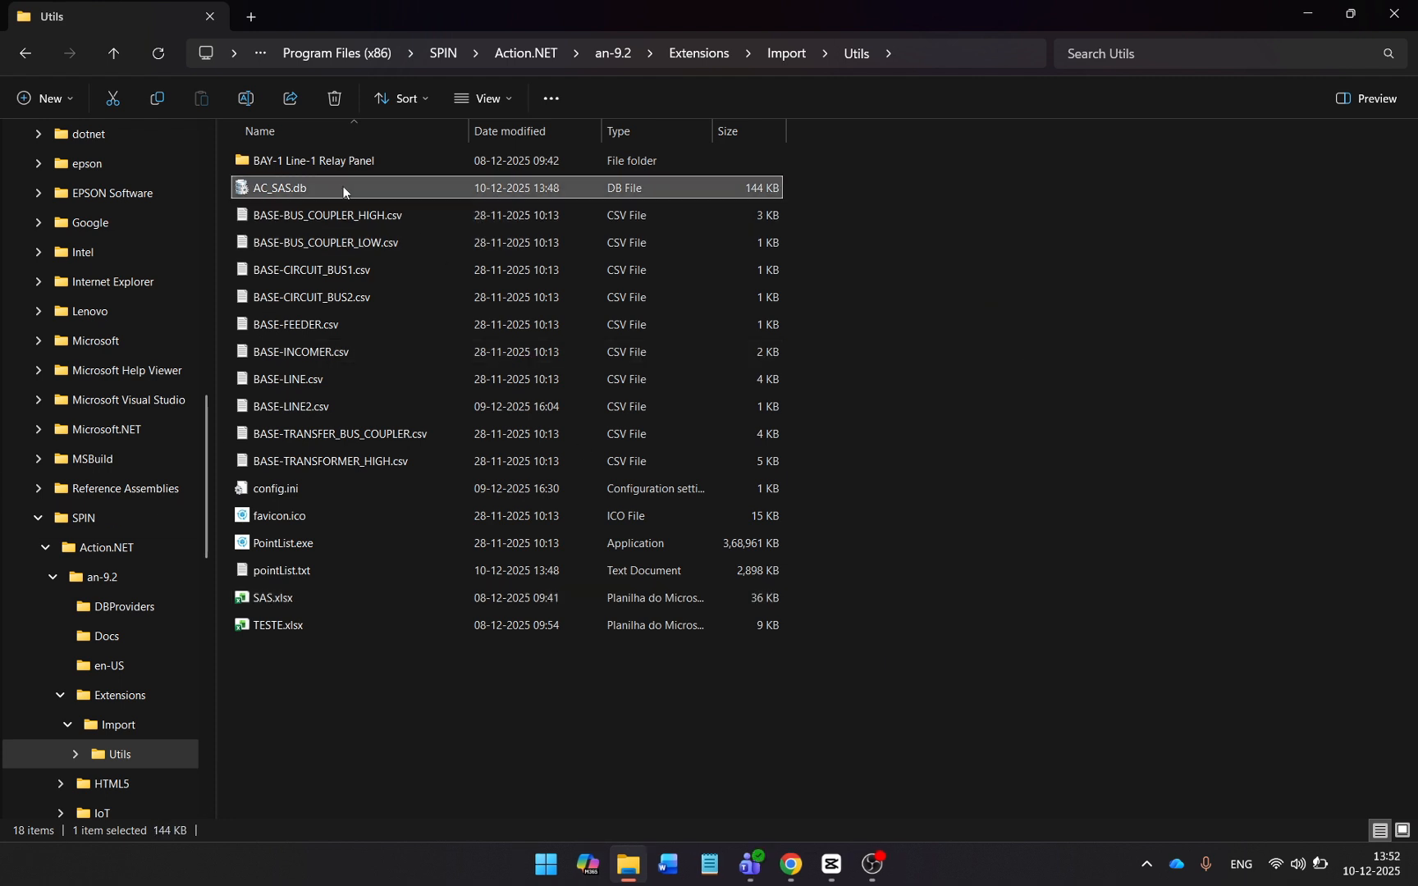
- Open AC_SAS.db with TDatabaseBuilder.exe from the an-9.2 folder and always use that program for .db files
right_click(343, 186)
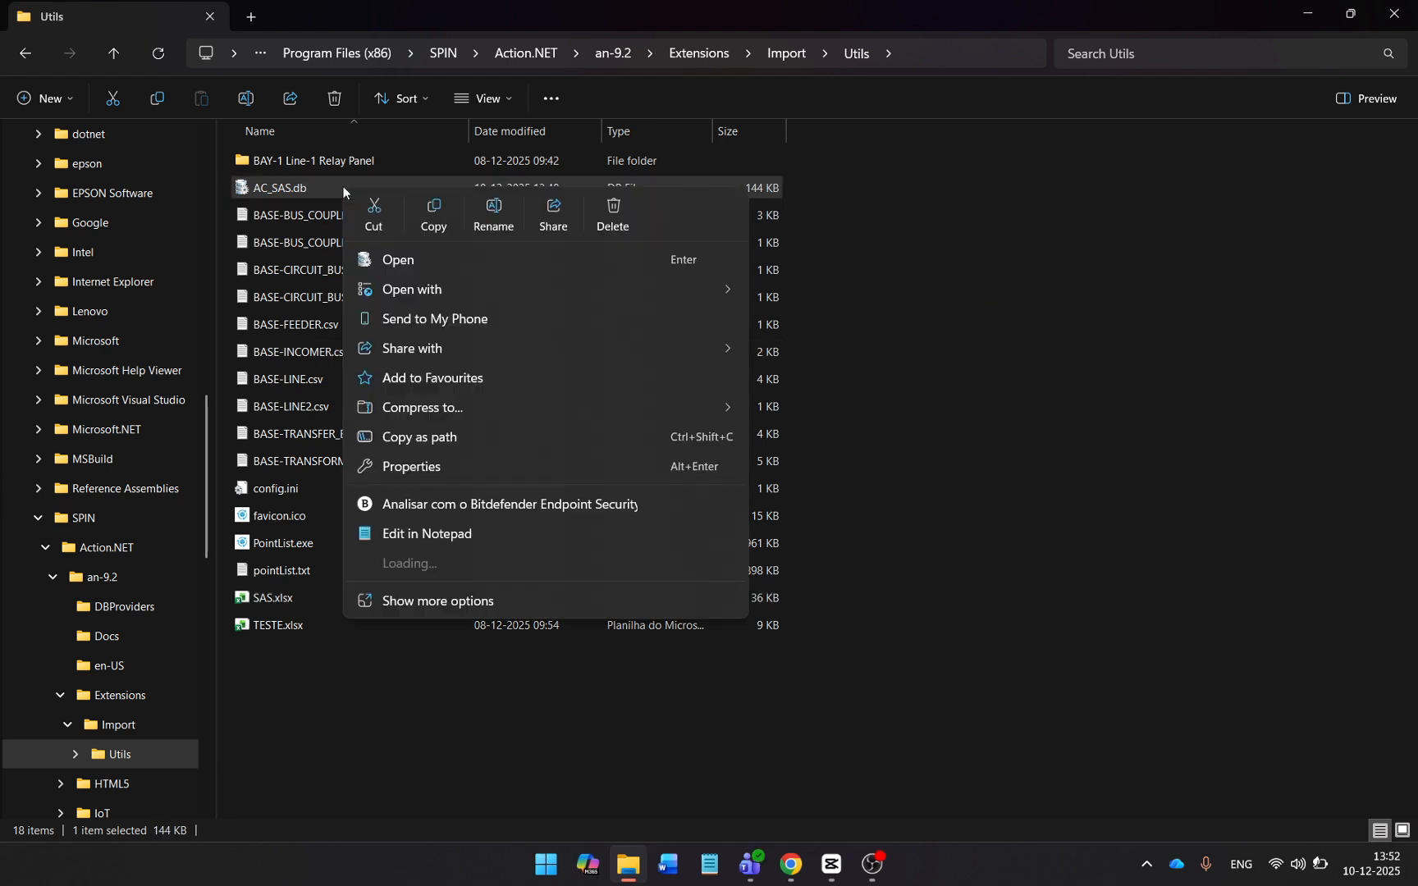
mouse_move(414, 287)
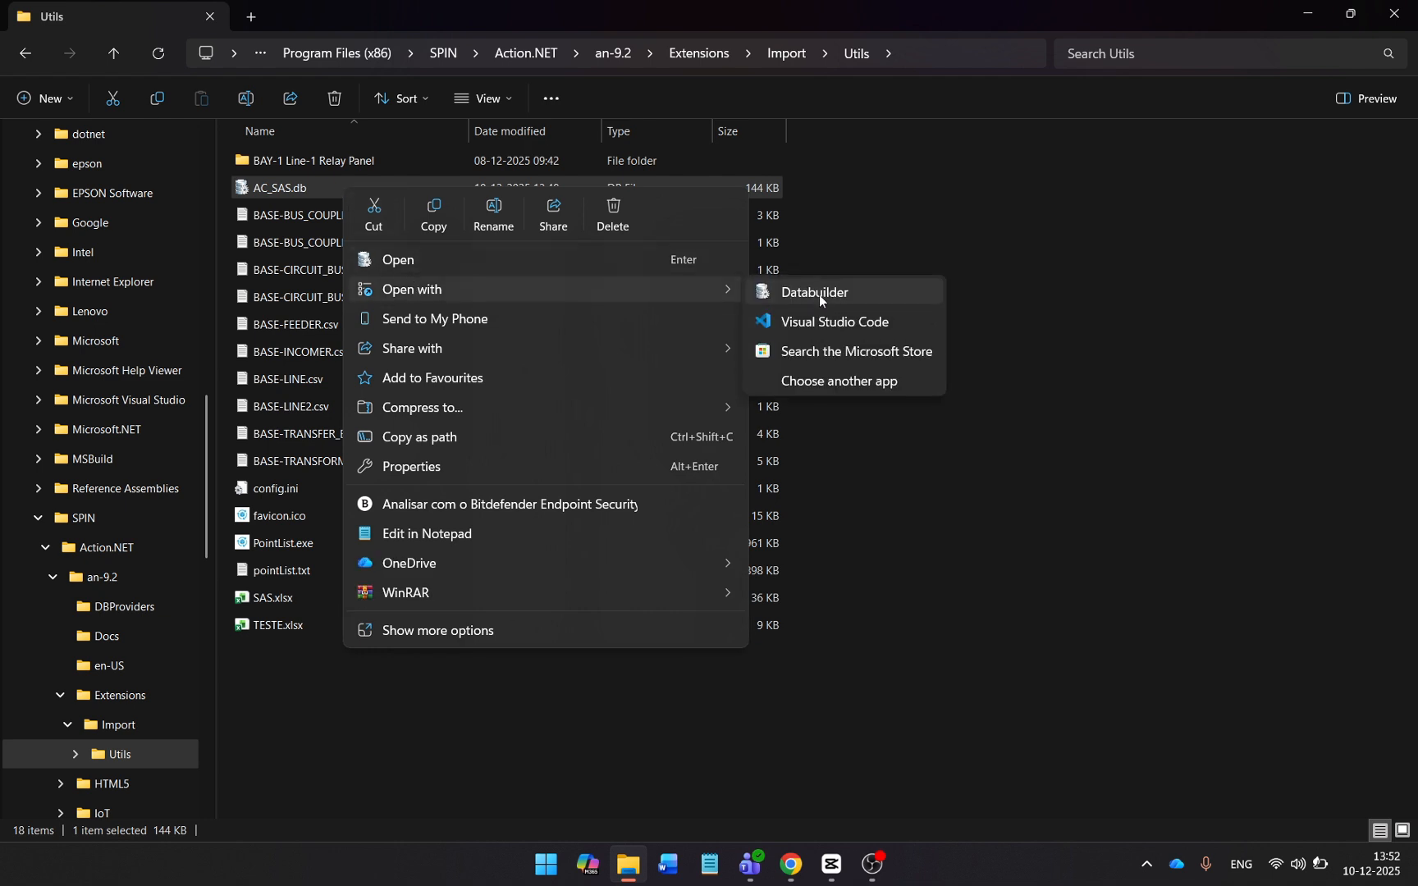
left_click(835, 384)
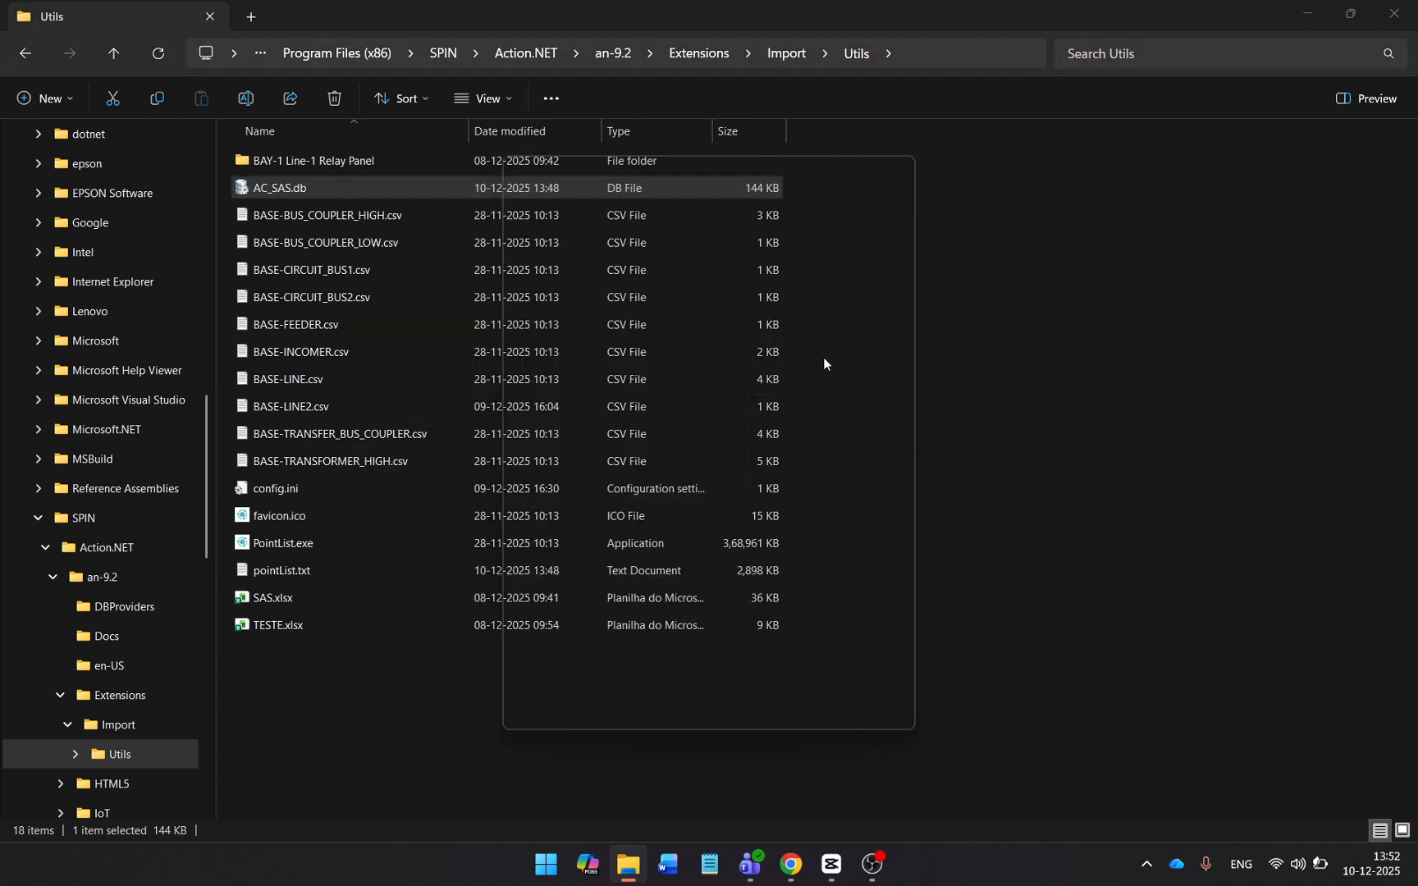
scroll(722, 577, "down", 1)
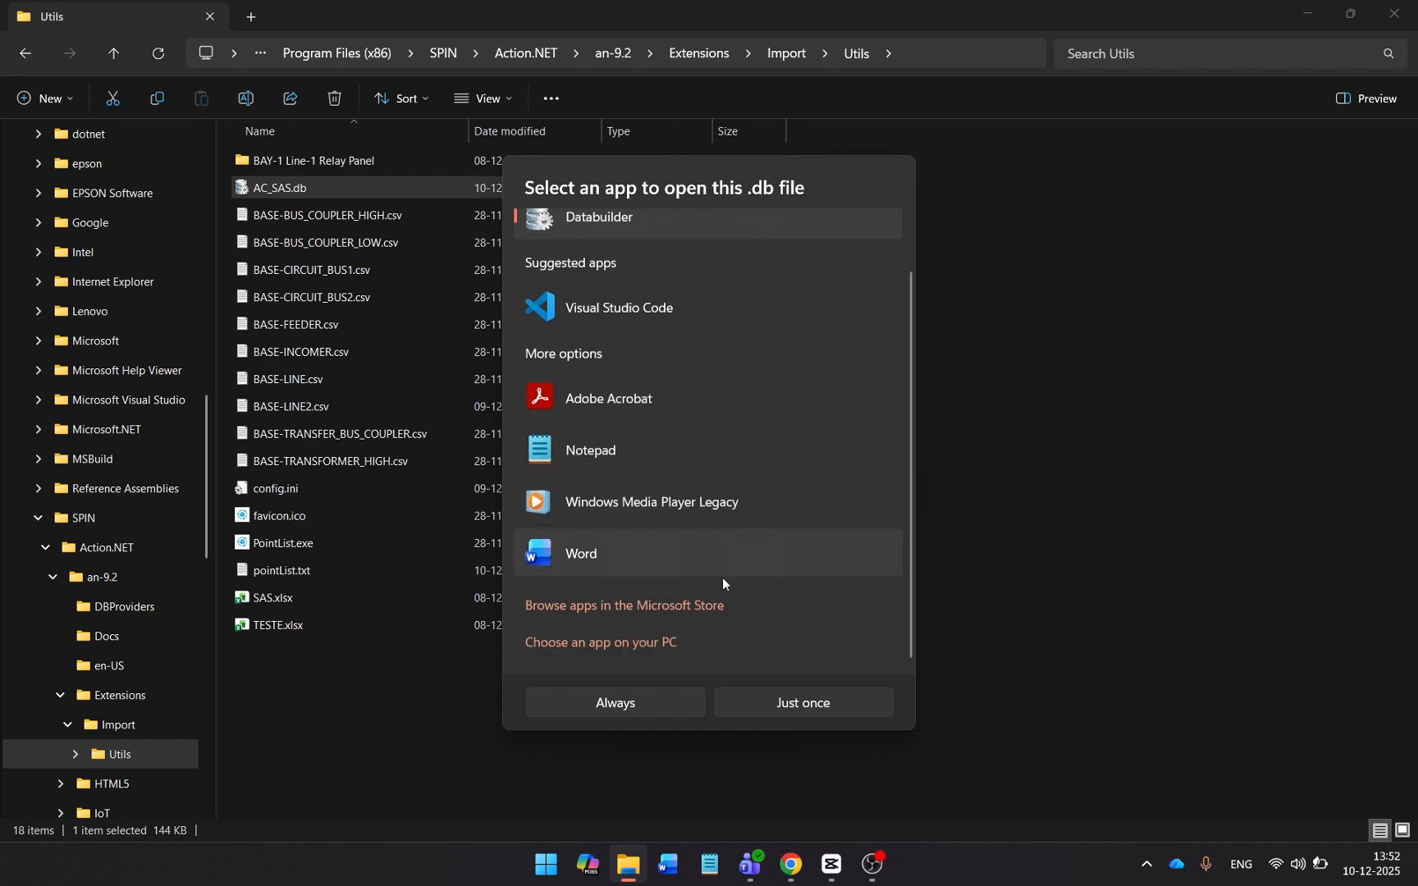
left_click(672, 638)
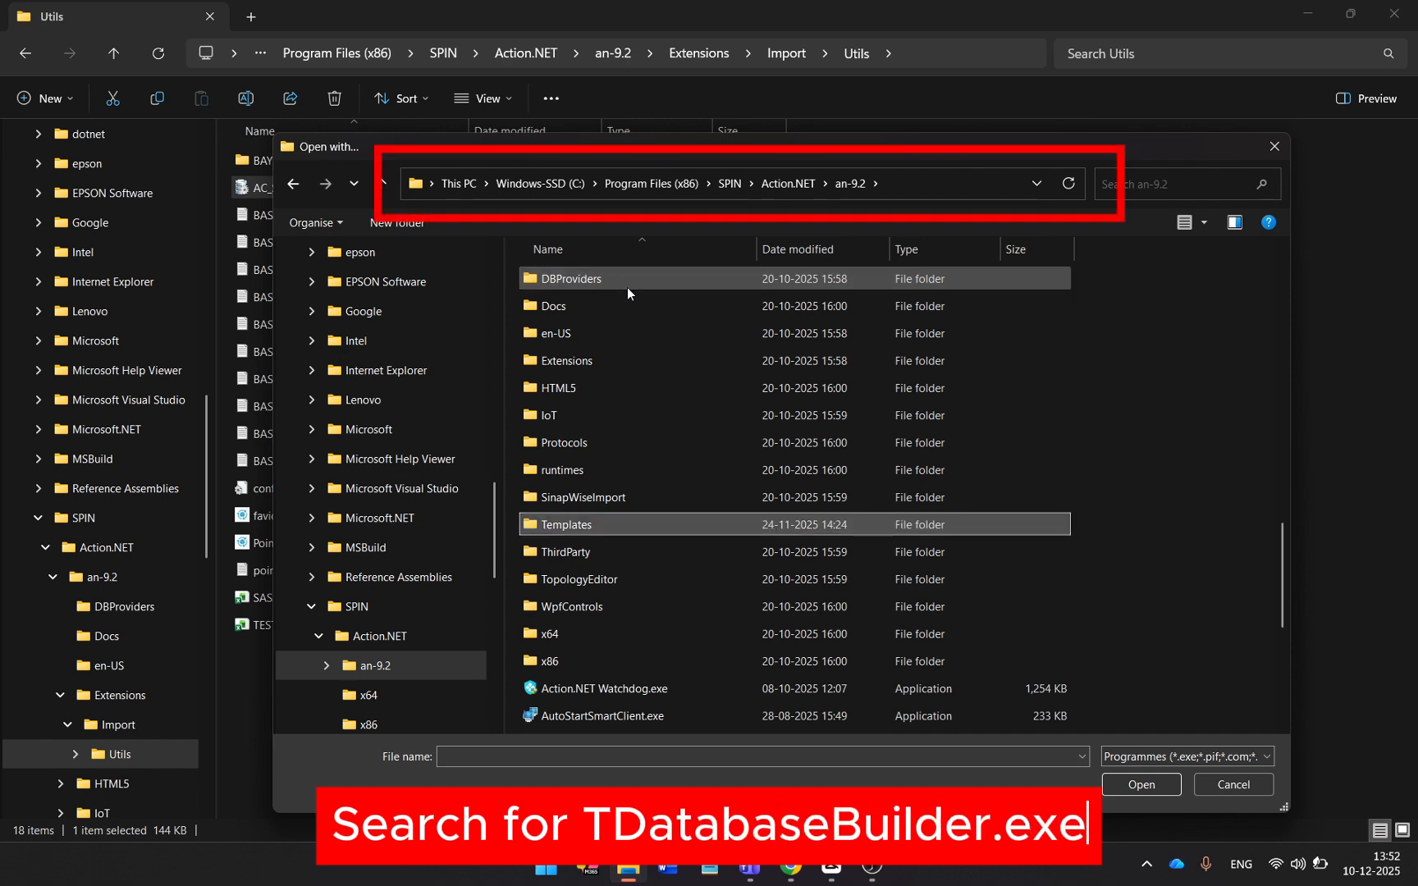
type("td")
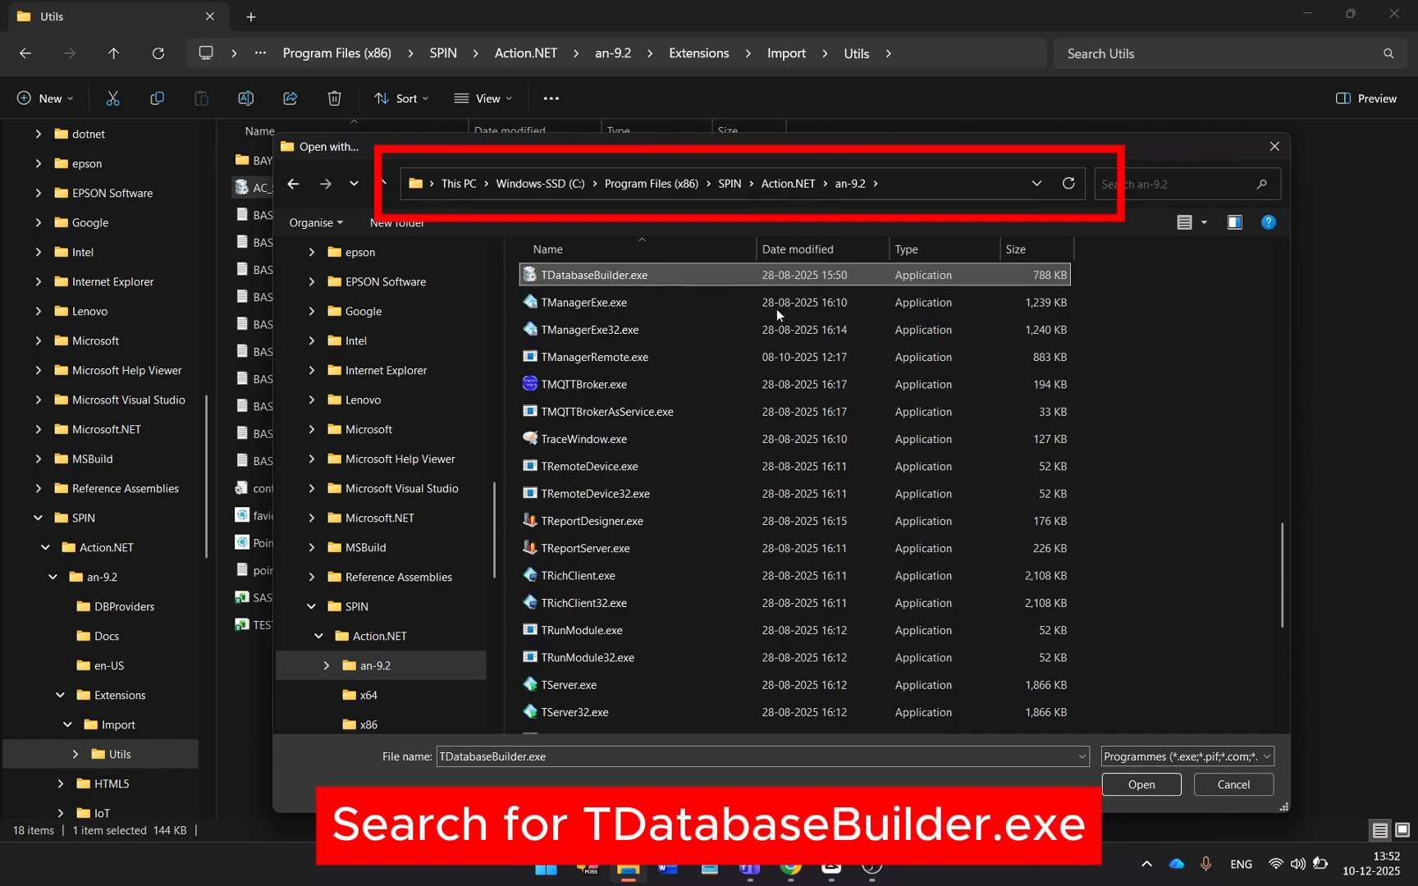
left_click(1141, 784)
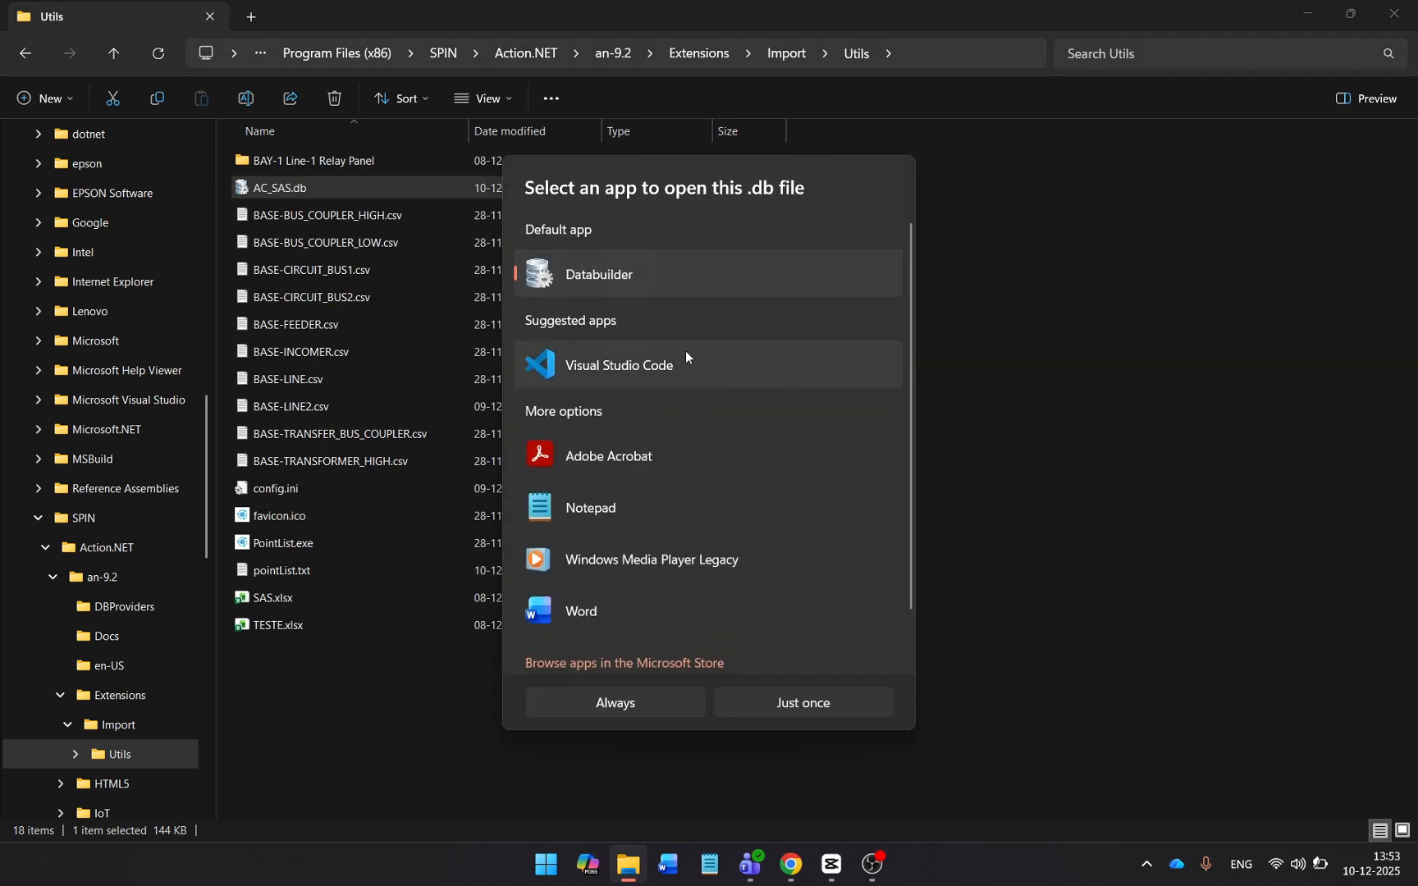
left_click(638, 705)
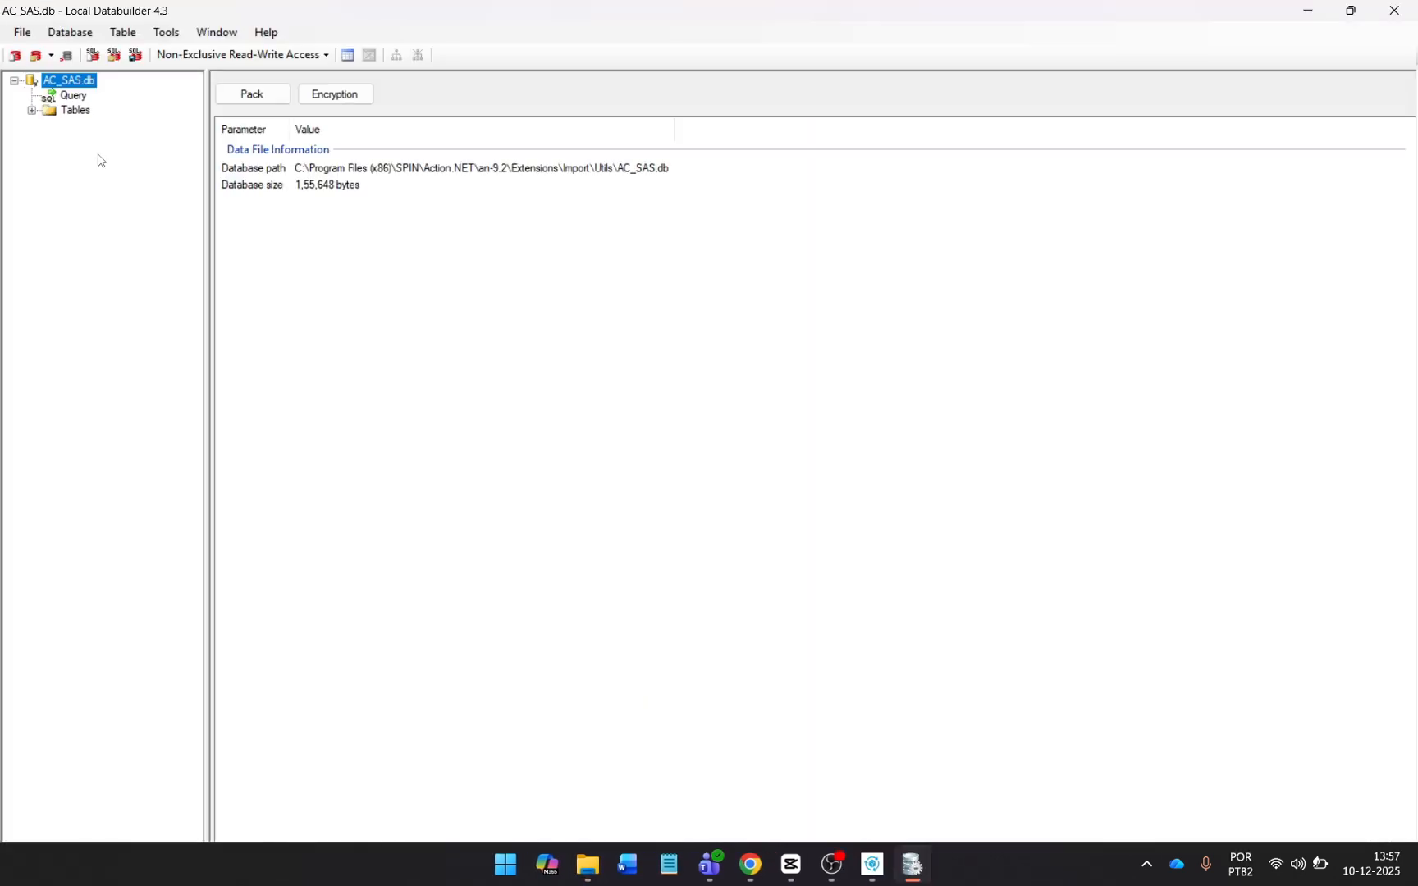
- Examine the data of the BAY201_LINE table, including its tagFull to subType columns
left_click(32, 111)
left_click(49, 125)
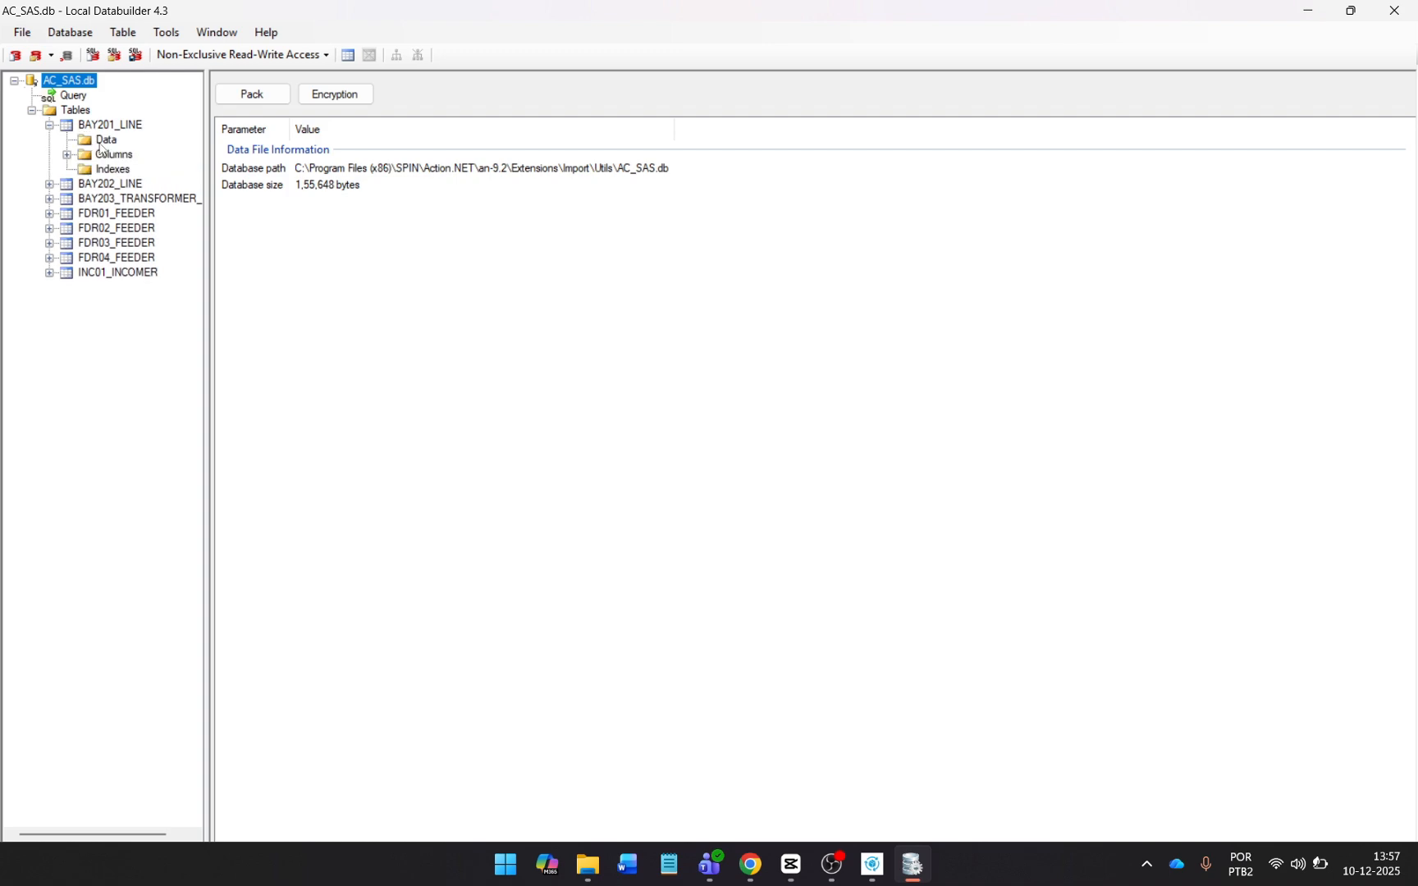
left_click(106, 140)
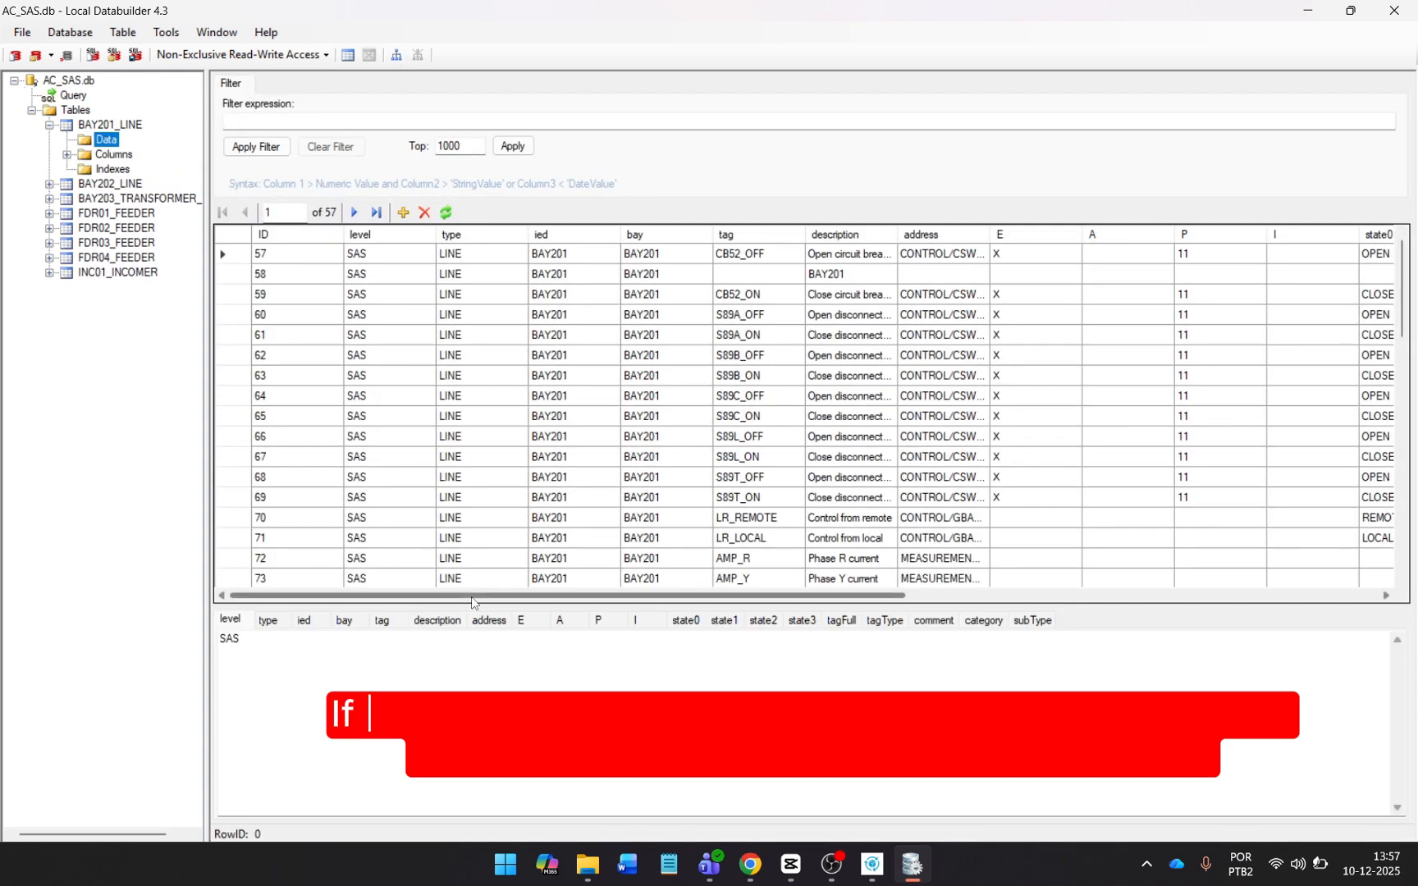
left_click_drag(472, 602, 974, 616)
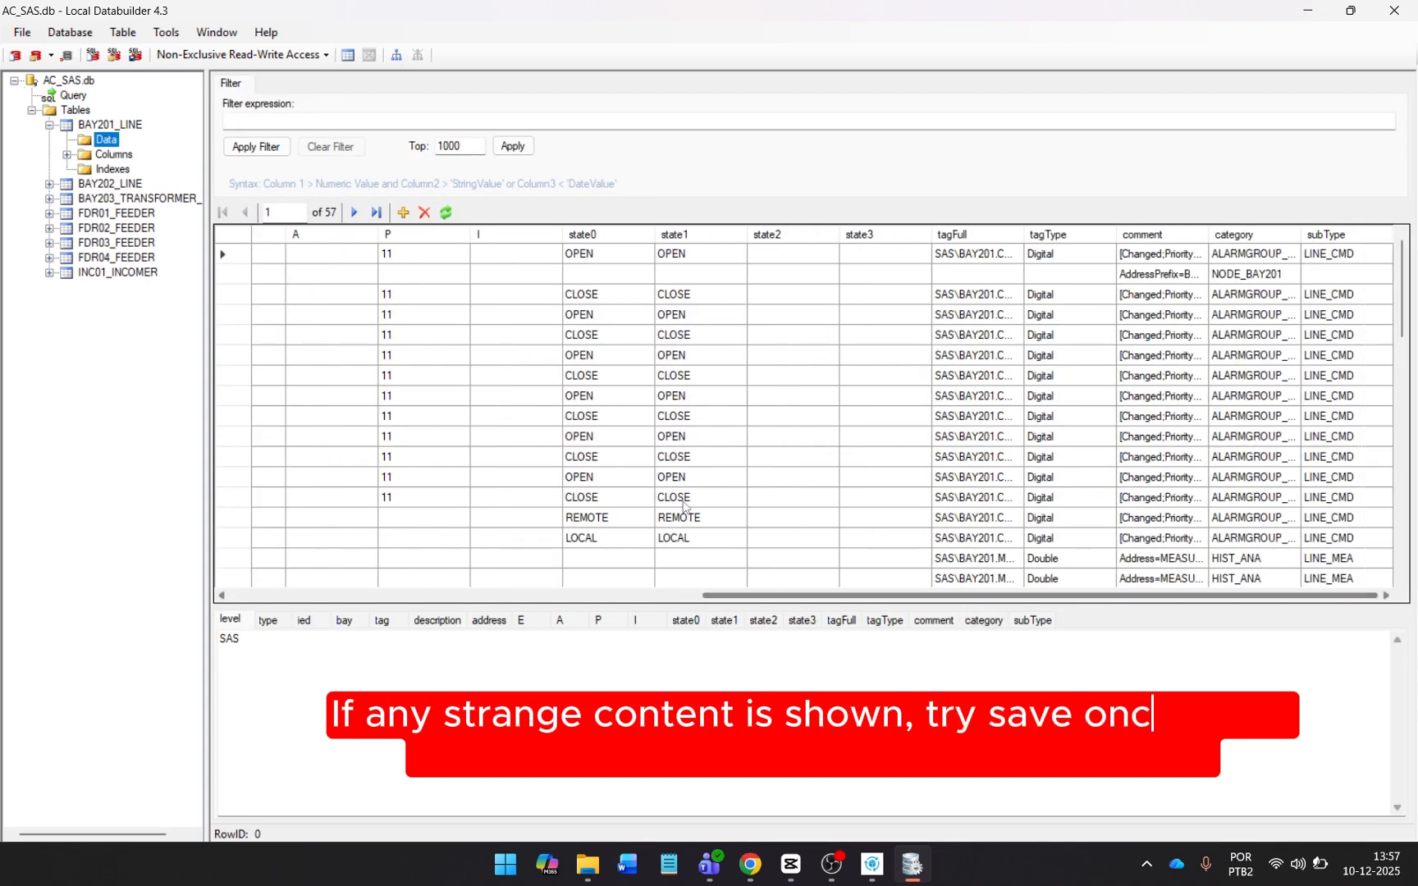
- Examine the data of the BAY202_LINE and BAY203_TRANSFORMER_HIGH tables
left_click(49, 184)
left_click(105, 198)
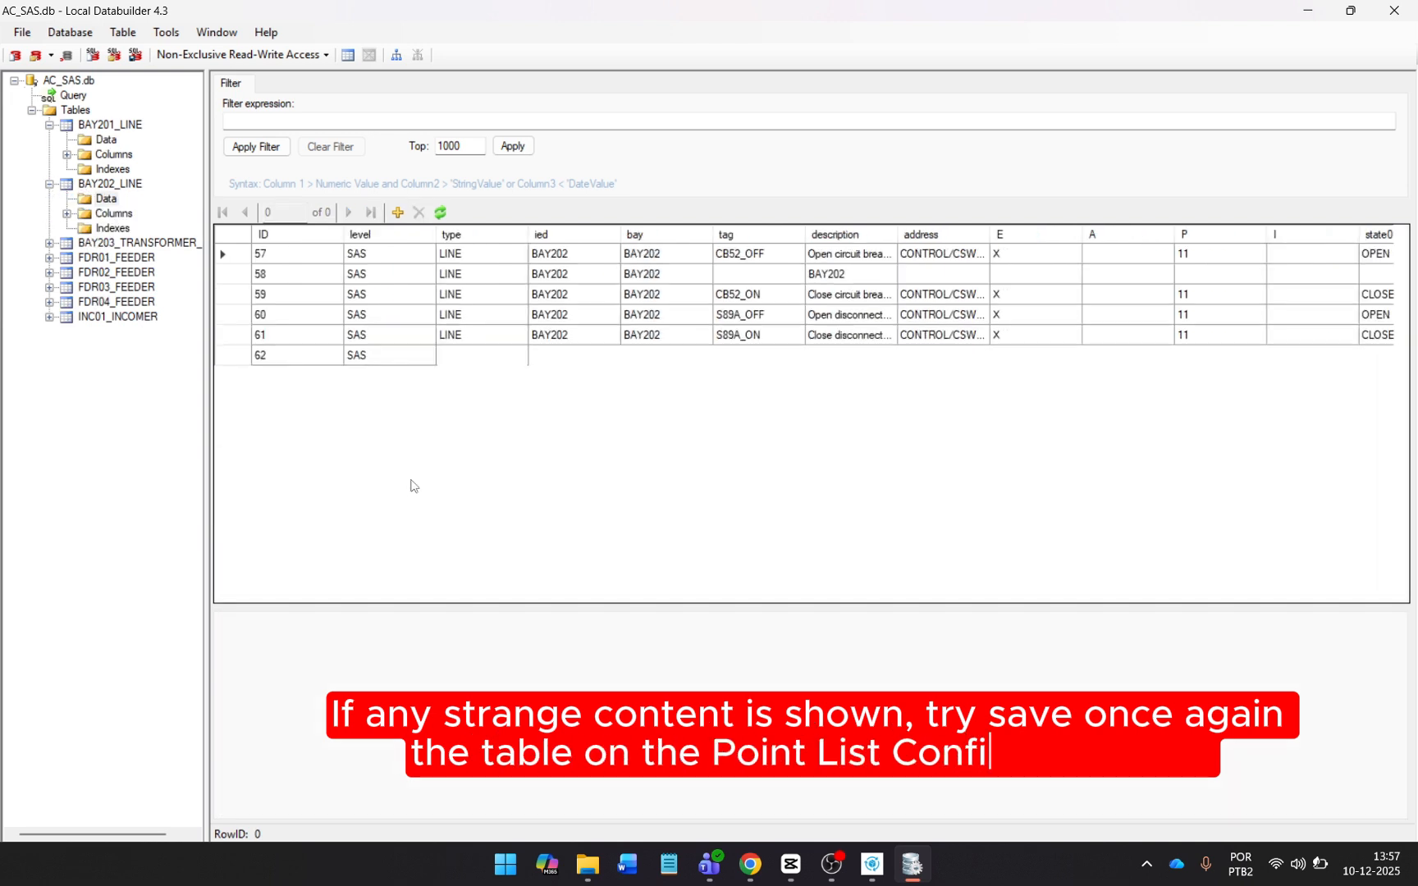
left_click(48, 243)
left_click(105, 258)
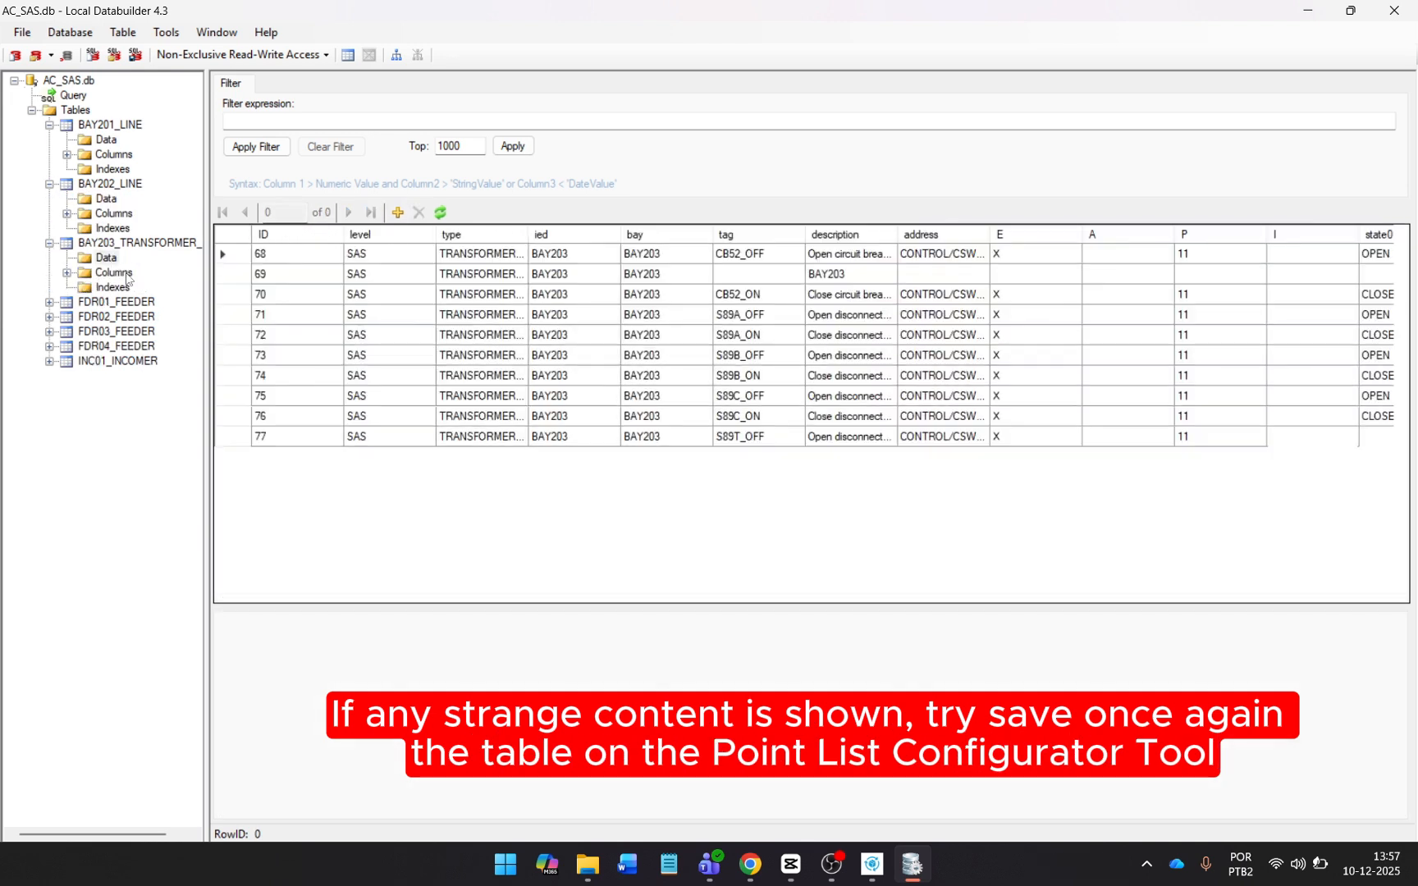
- Examine the data of the feeder tables FDR01_FEEDER to FDR04_FEEDER, including their remaining columns
left_click(49, 302)
left_click(84, 320)
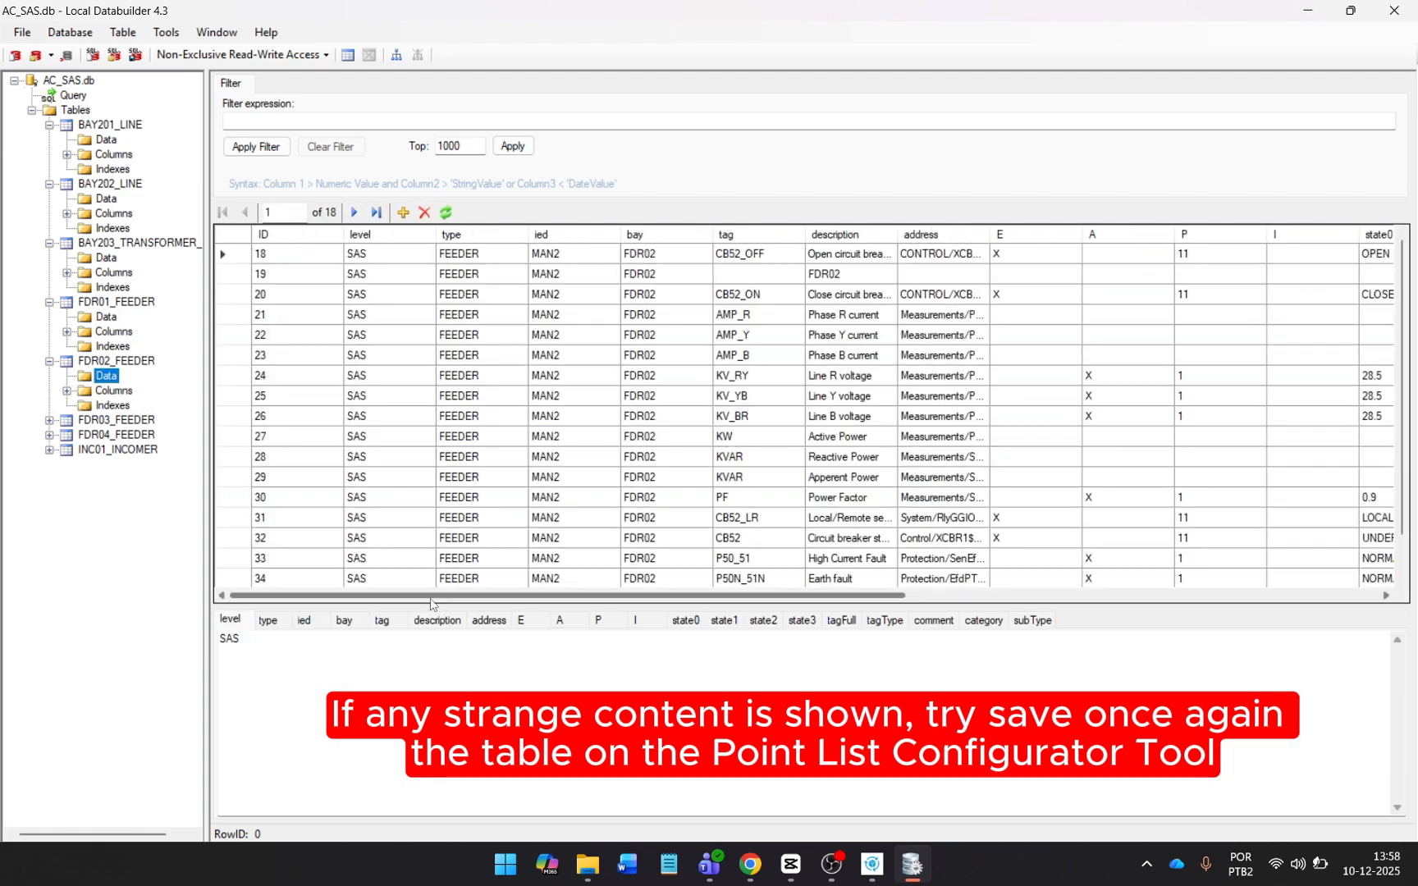
left_click(49, 420)
left_click(106, 435)
left_click_drag(566, 596, 1058, 596)
left_click(49, 480)
left_click(106, 494)
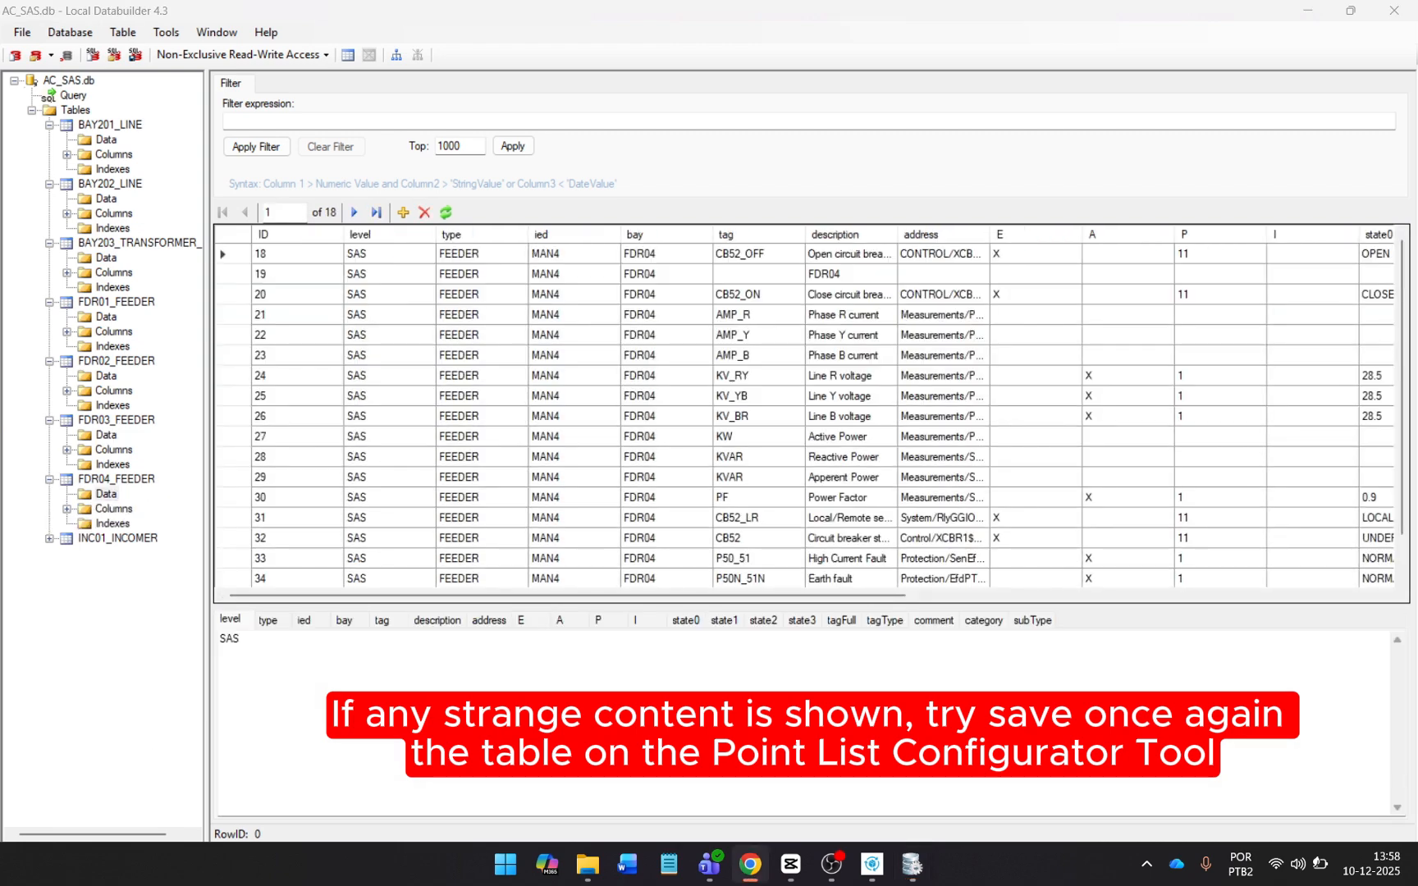
left_click_drag(562, 599, 1035, 598)
- Examine the data of the INC01_INCOMER table through to its last columns
left_click(49, 539)
left_click(85, 554)
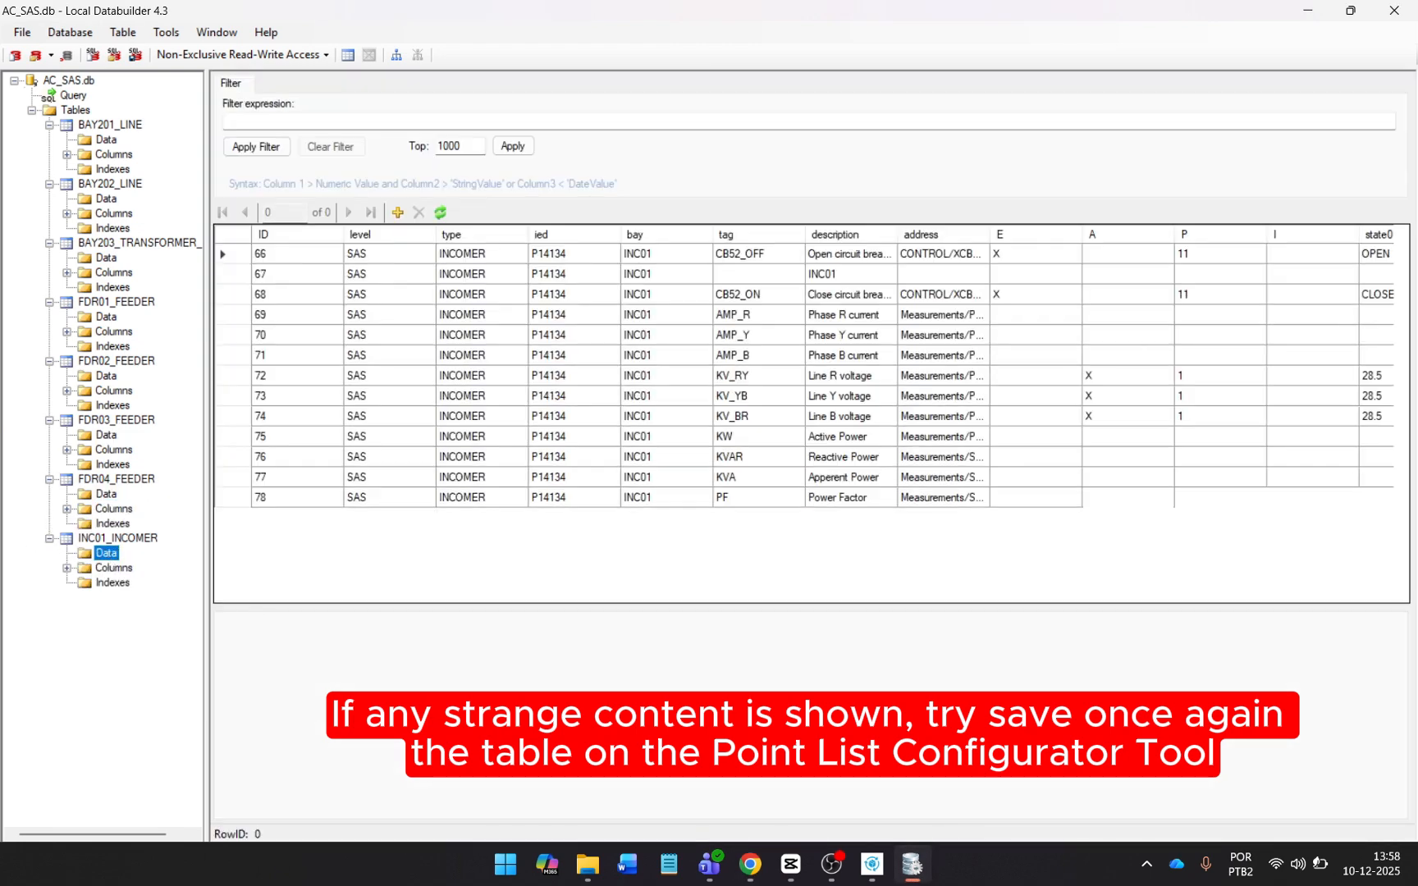
left_click_drag(566, 597, 1035, 597)
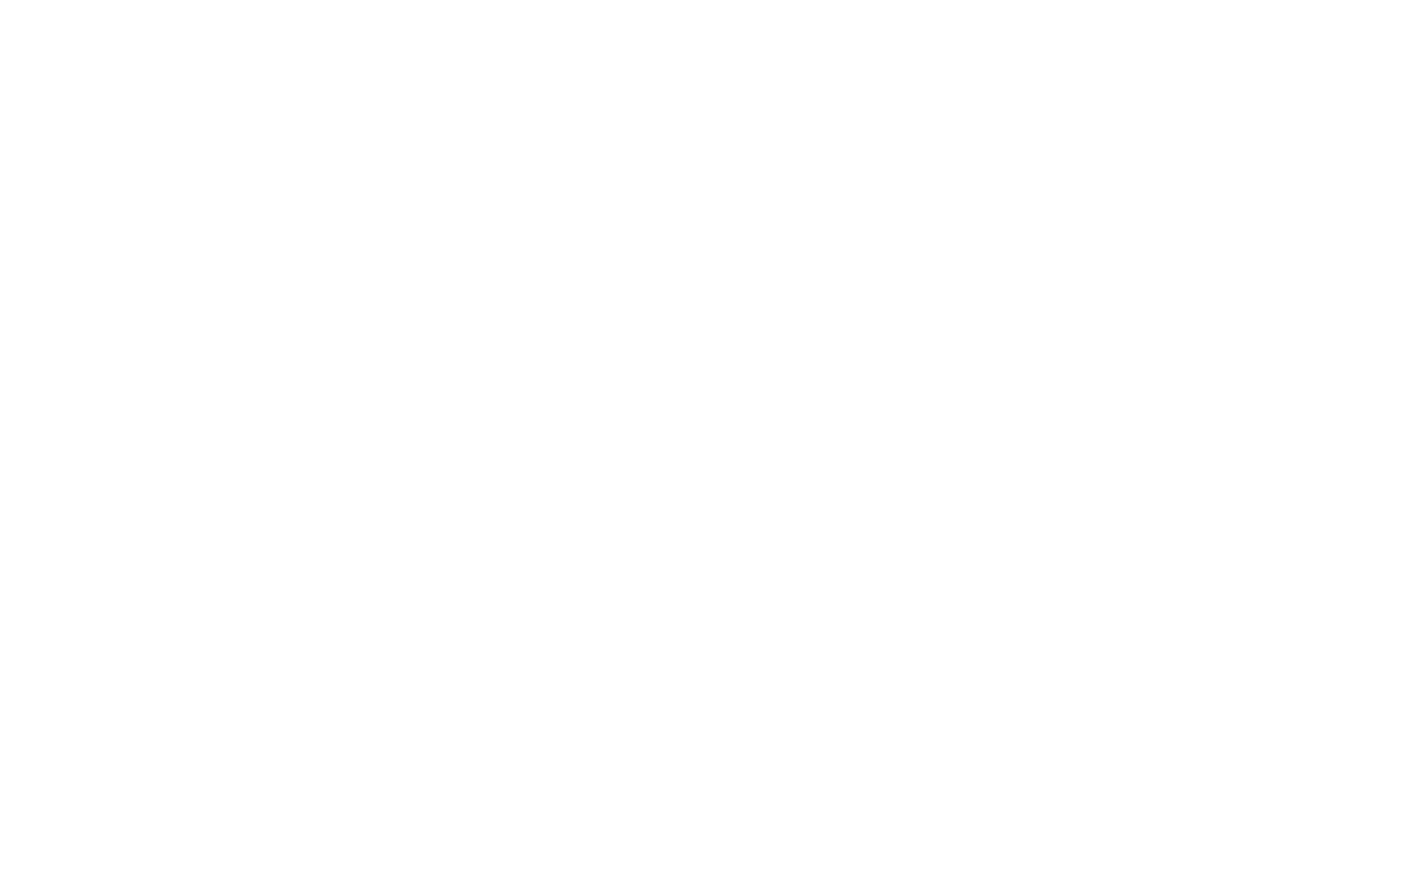